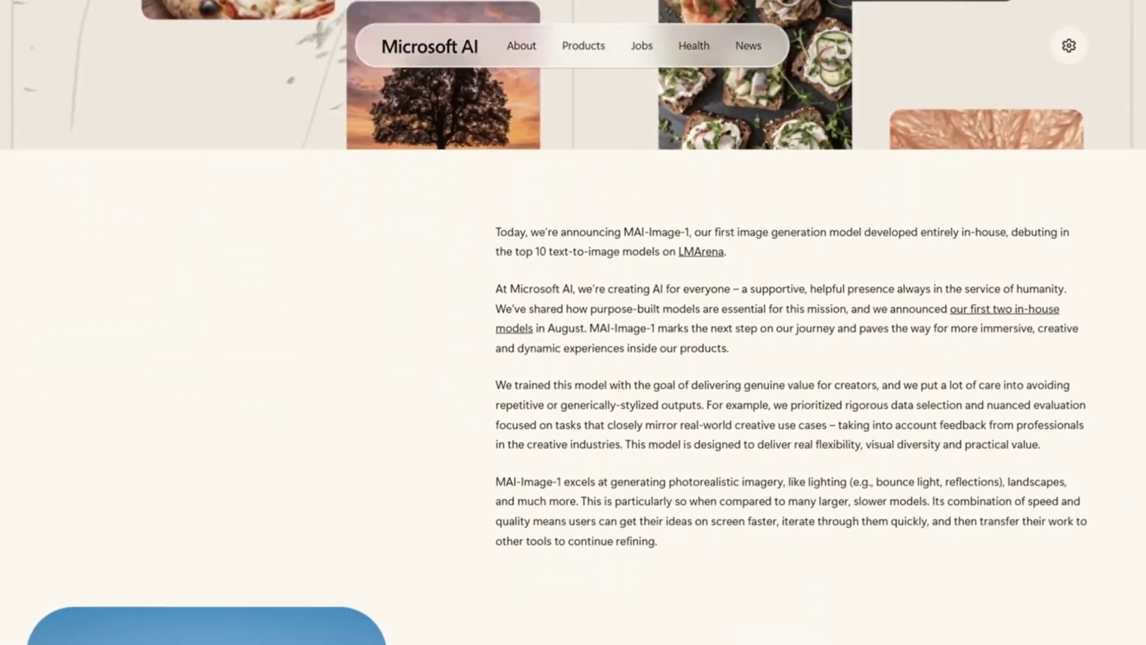
scroll(573, 322, down, 5)
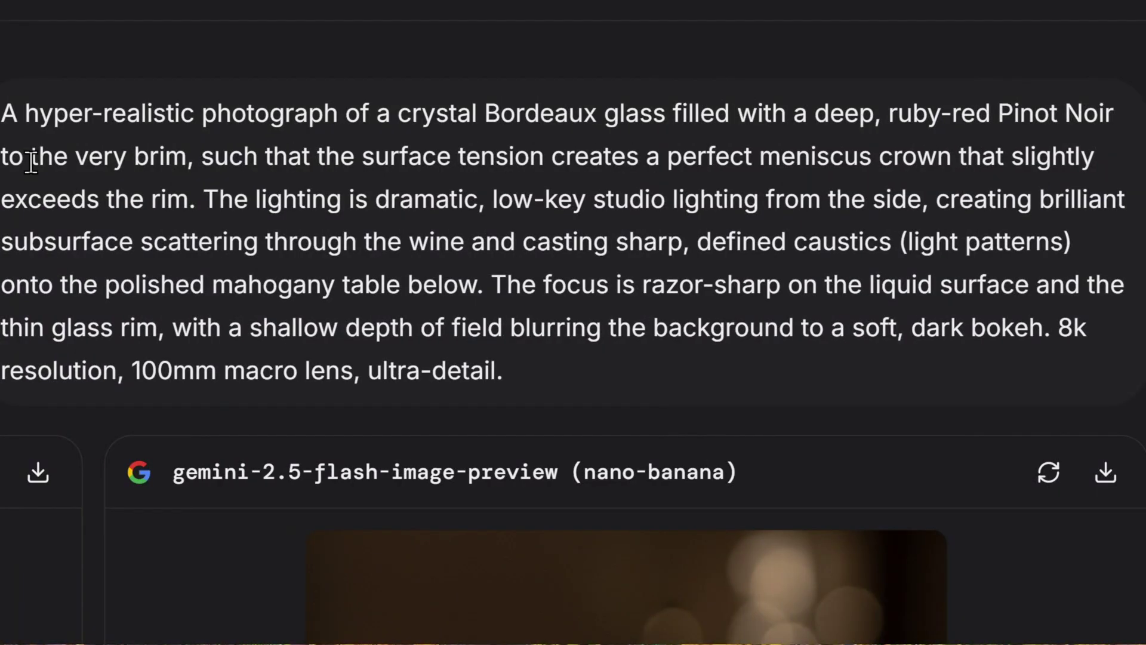
Highlight 'the very brim' in the prompt, then enlarge the mai-image-1 and Gemini wine-glass images in turn
drag(31, 162, 183, 155)
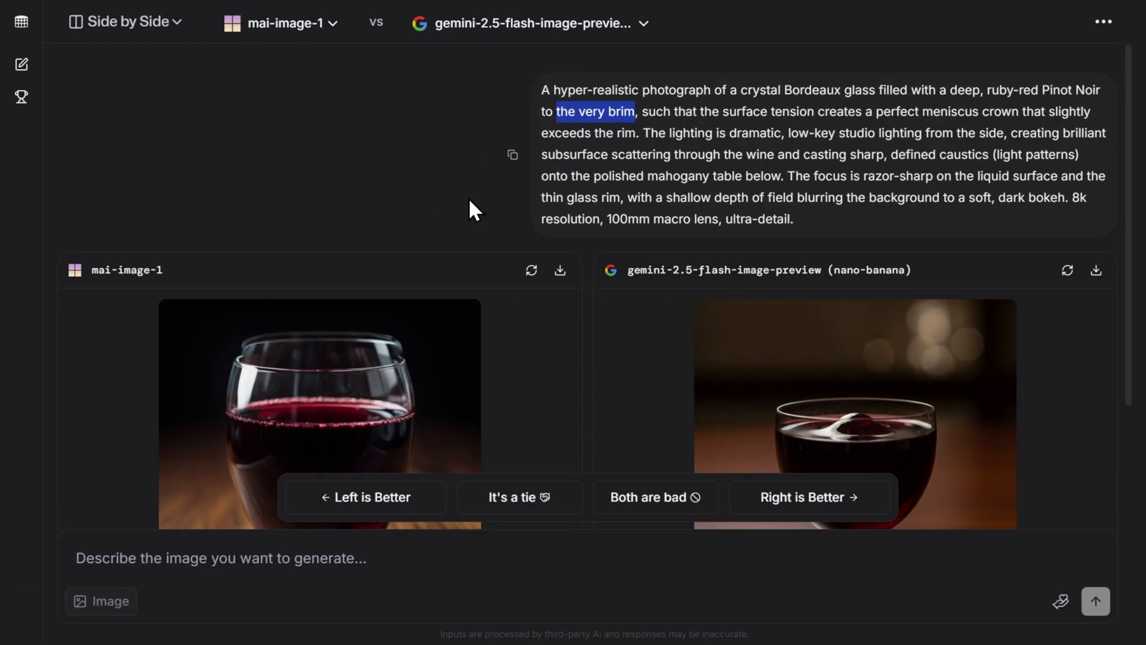
scroll(518, 204, down, 1)
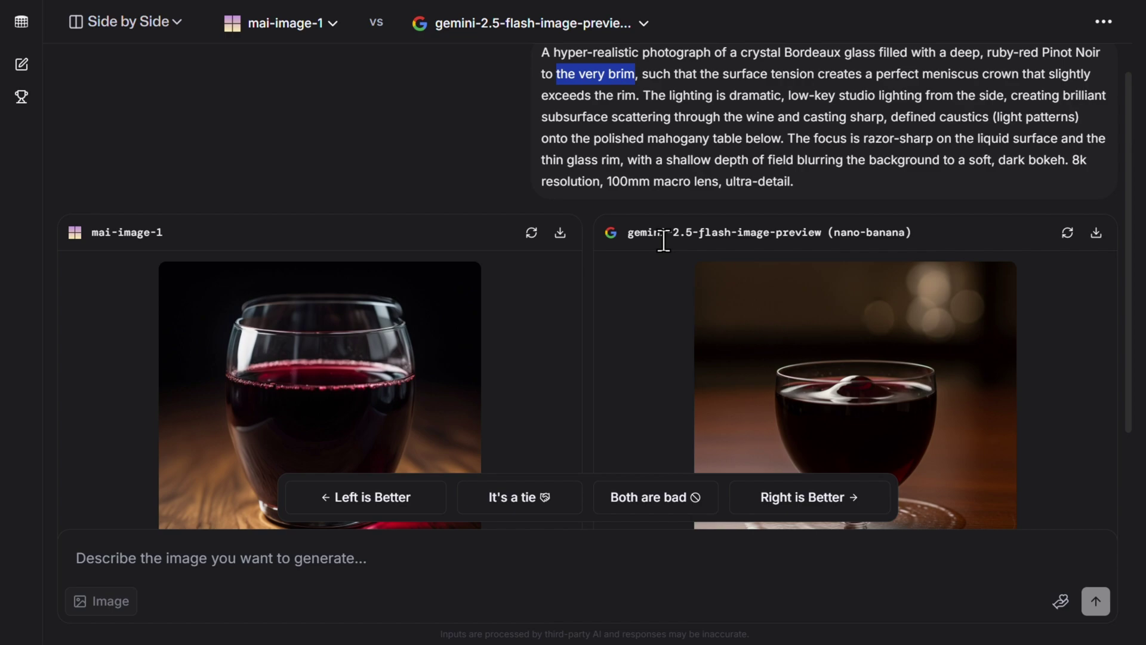
click(298, 351)
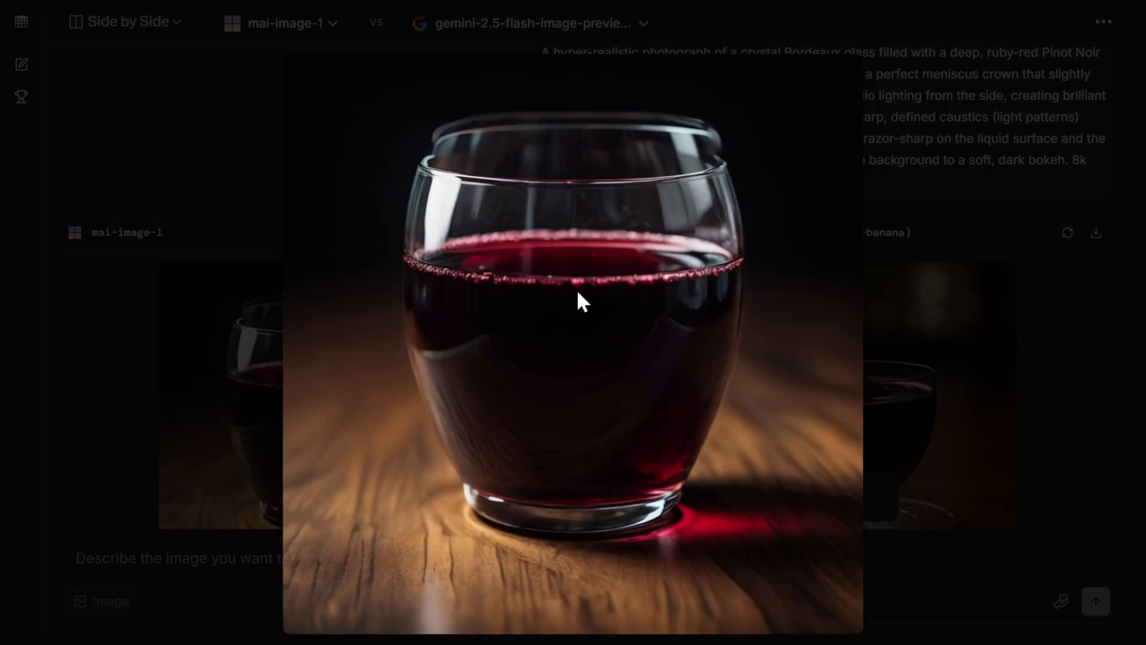
click(607, 243)
click(839, 384)
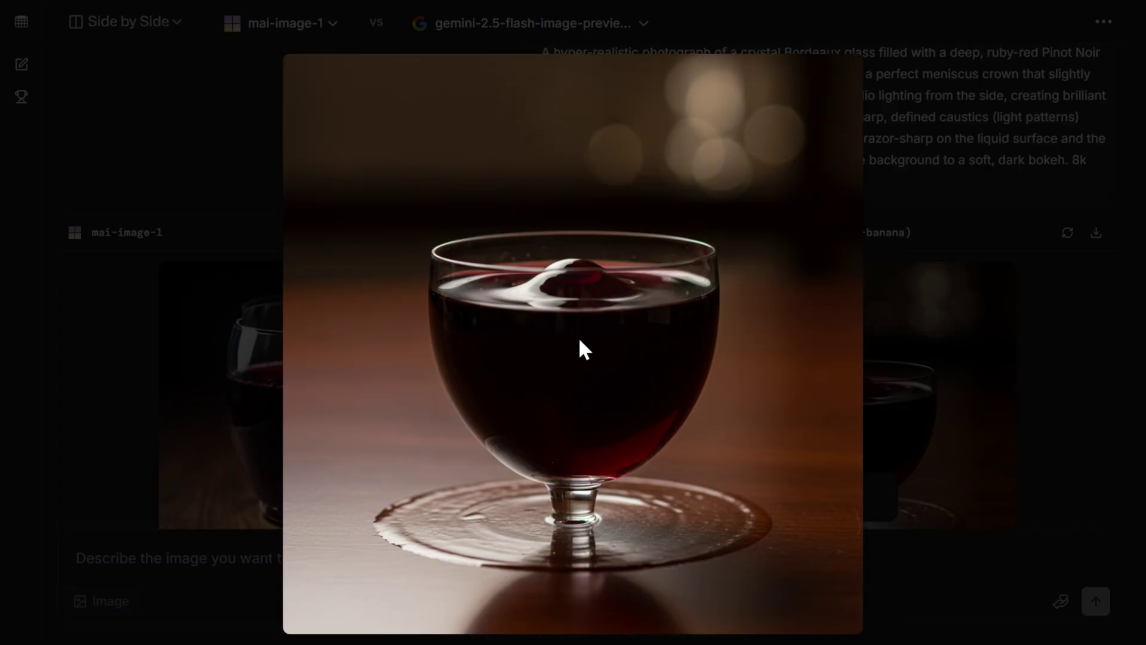
click(547, 381)
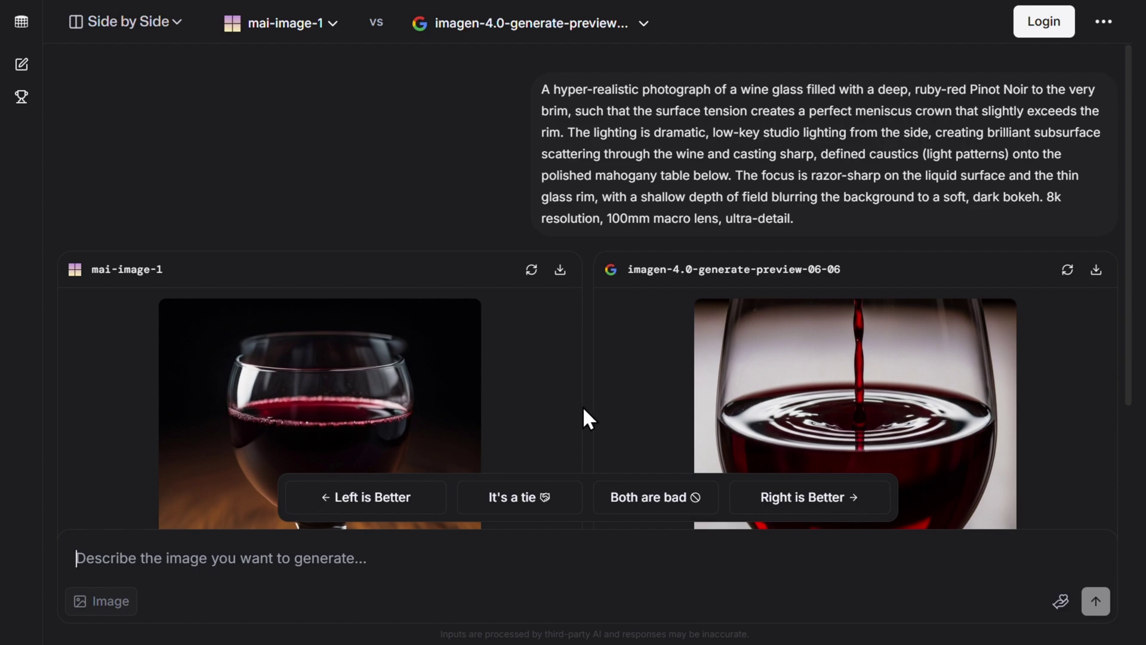
Enlarge the mai-image-1 wine-glass picture, then the imagen-4.0 one, closing each afterwards
scroll(582, 412, down, 1)
click(307, 352)
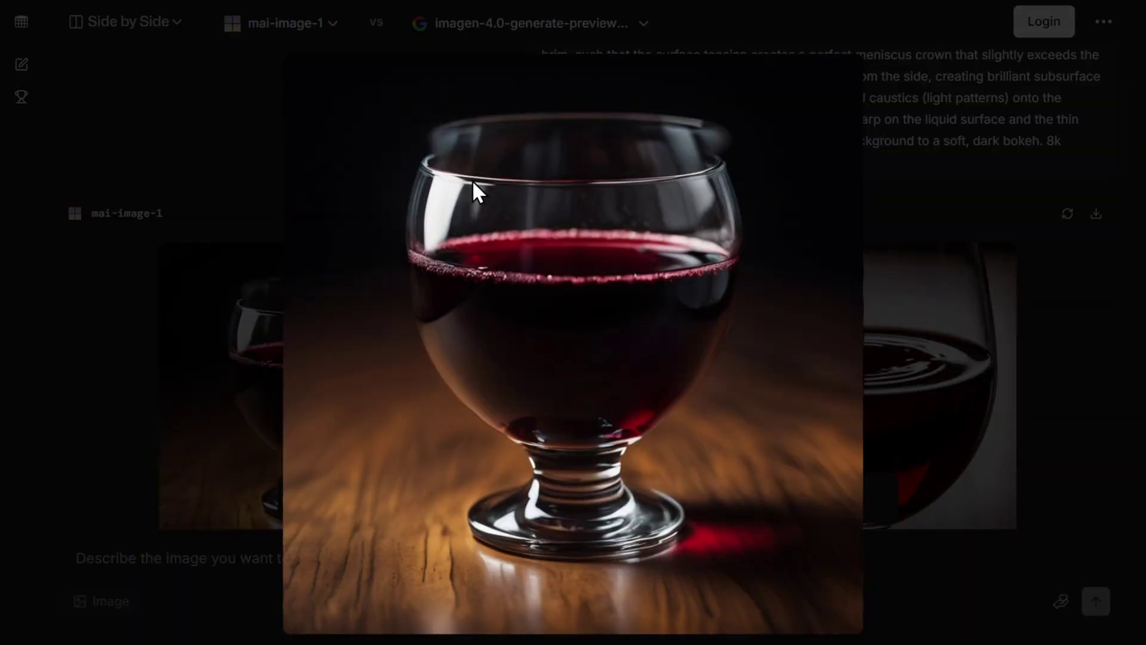
click(657, 229)
click(867, 331)
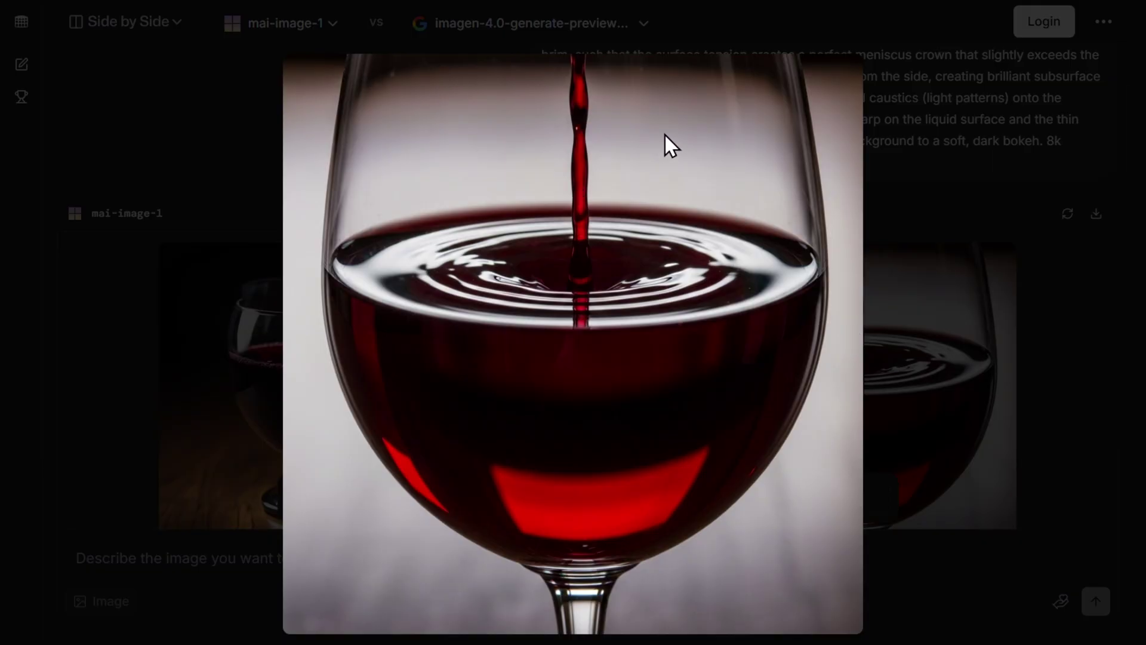
click(541, 112)
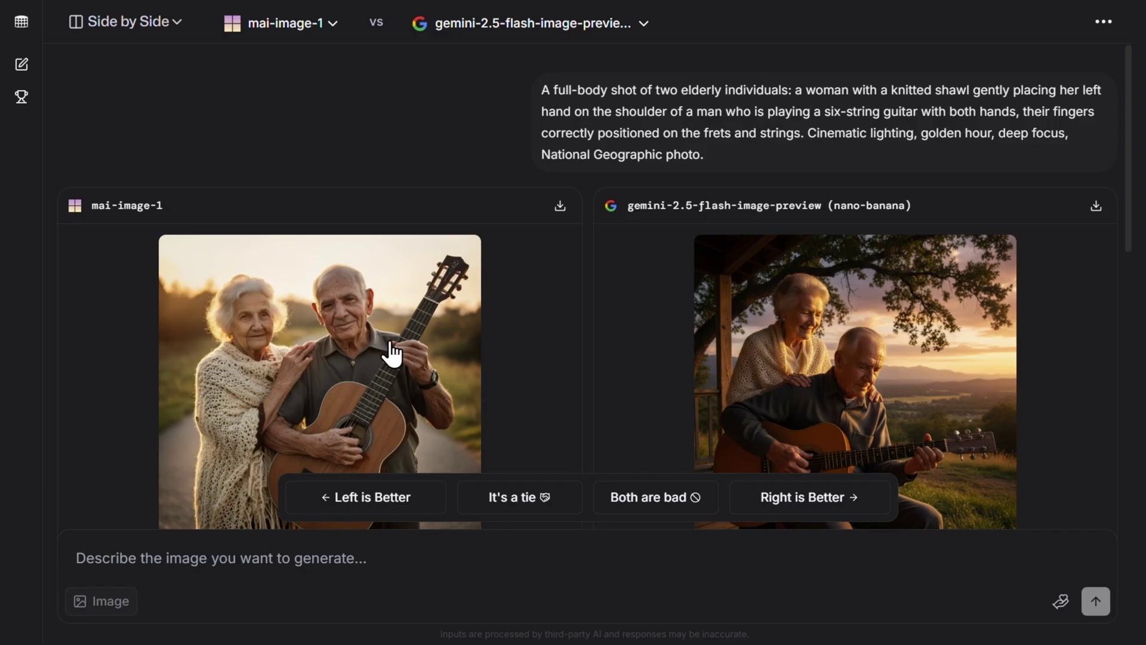
Enlarge the mai-image-1 picture of the elderly couple with a guitar
click(330, 343)
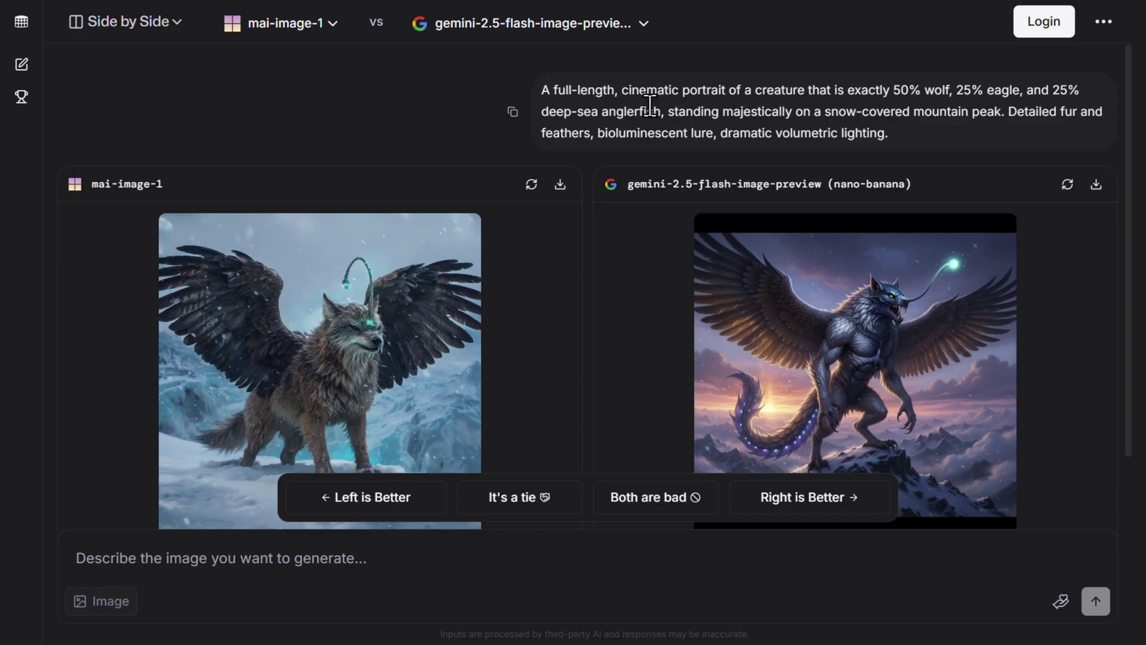
Enlarge the mai-image-1 winged-wolf creature image, then the Gemini creature image
scroll(579, 356, down, 1)
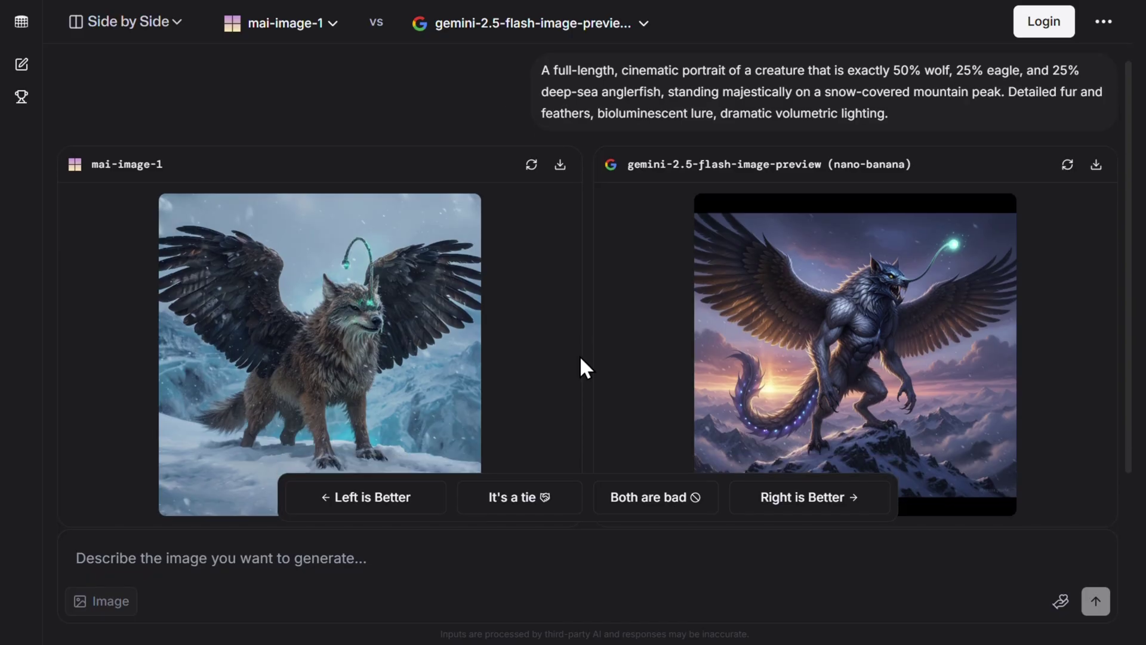
click(356, 307)
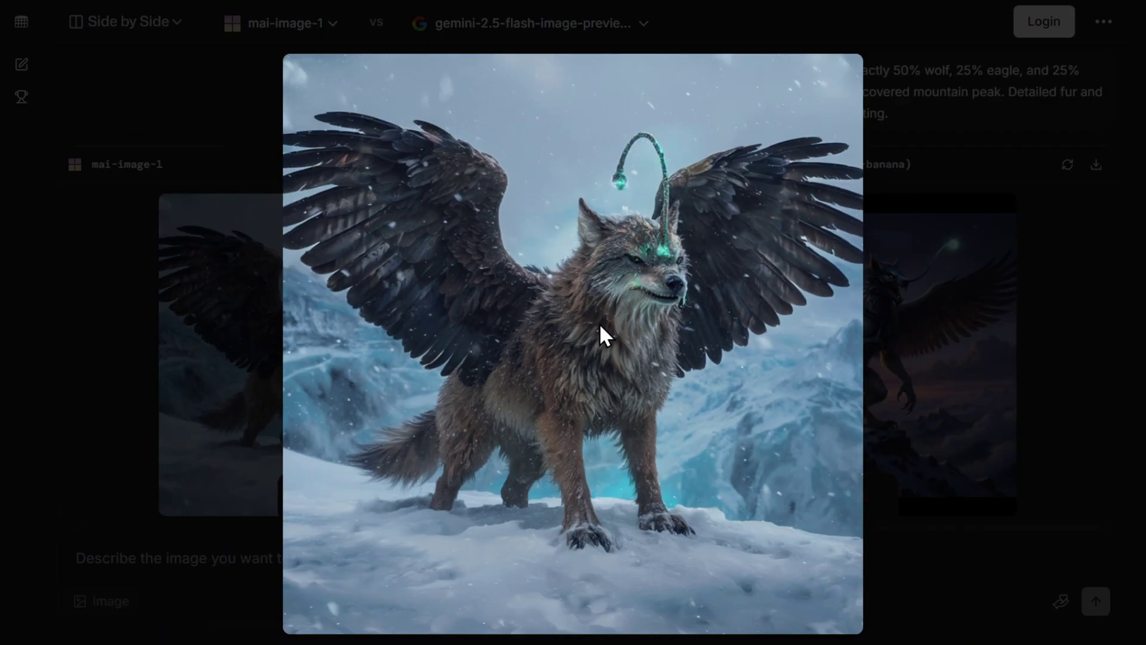
click(601, 331)
click(865, 357)
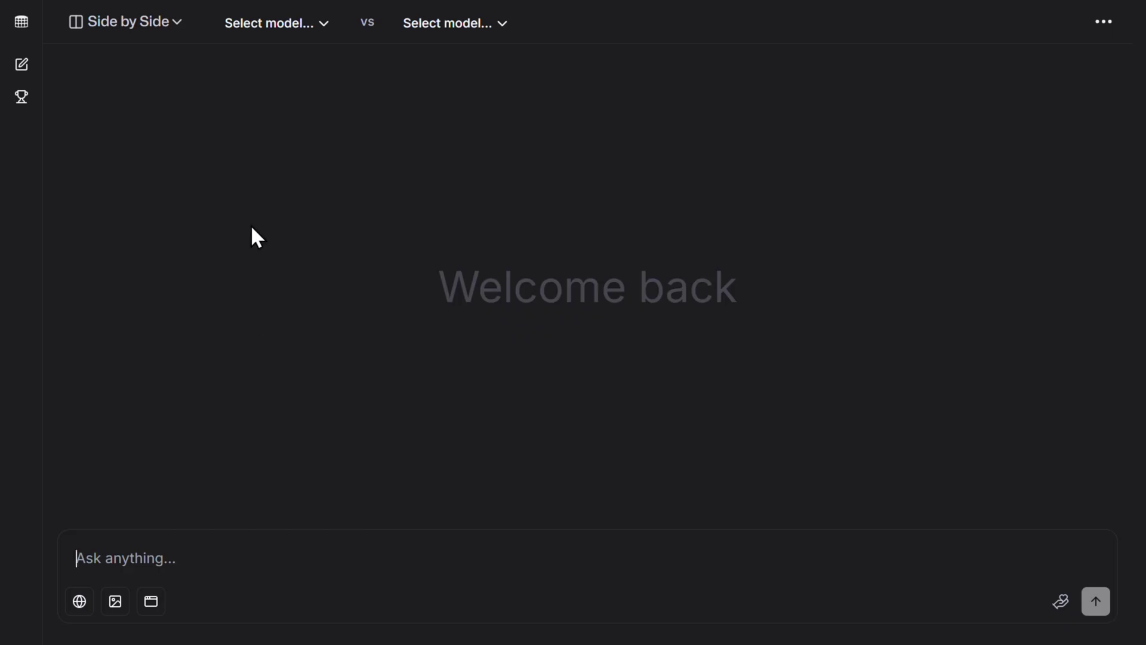
Turn on image generation and switch the chat to Side by Side mode
click(122, 609)
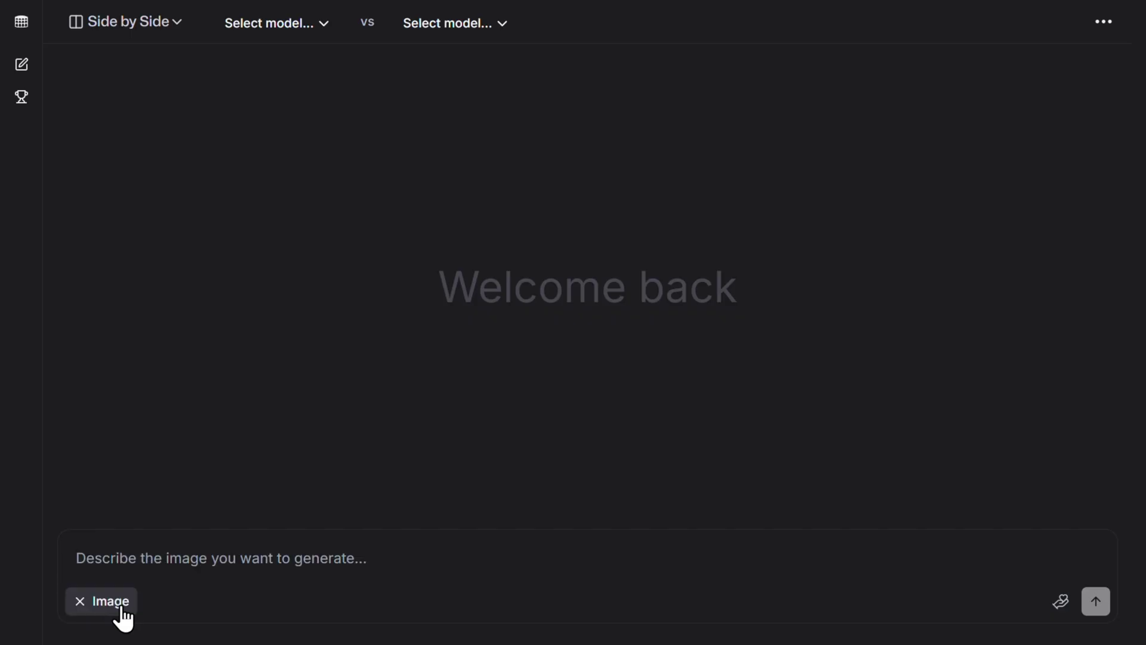
click(172, 17)
click(159, 120)
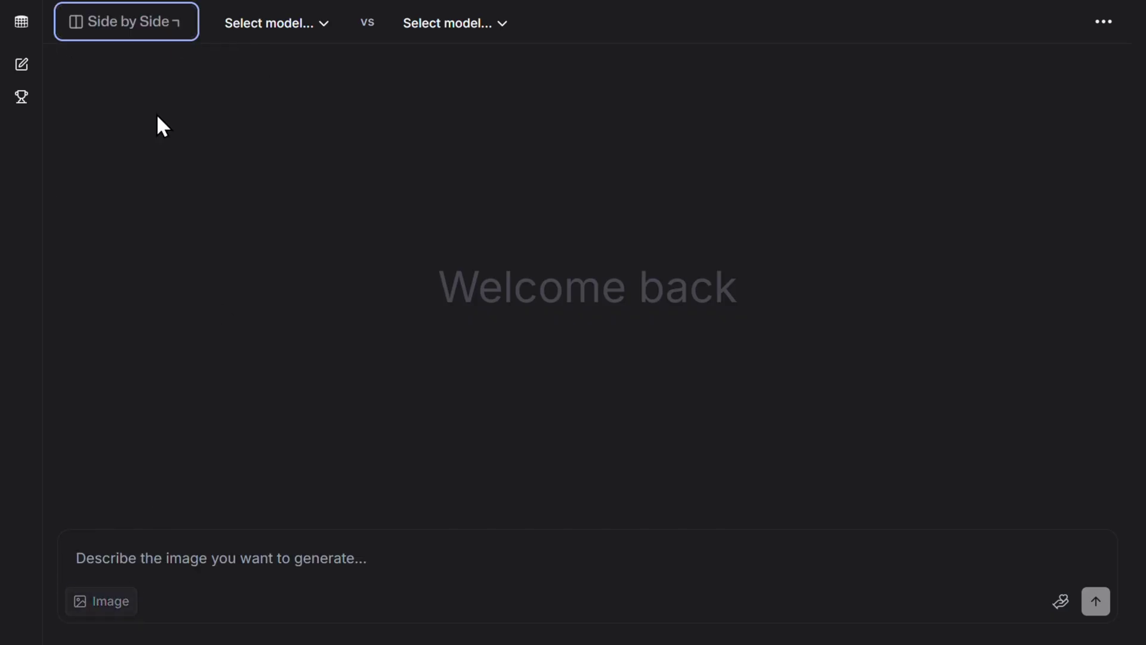
Choose mai-image-1 as the first model and gemini-2.5-flash-image-preview as the second
click(307, 30)
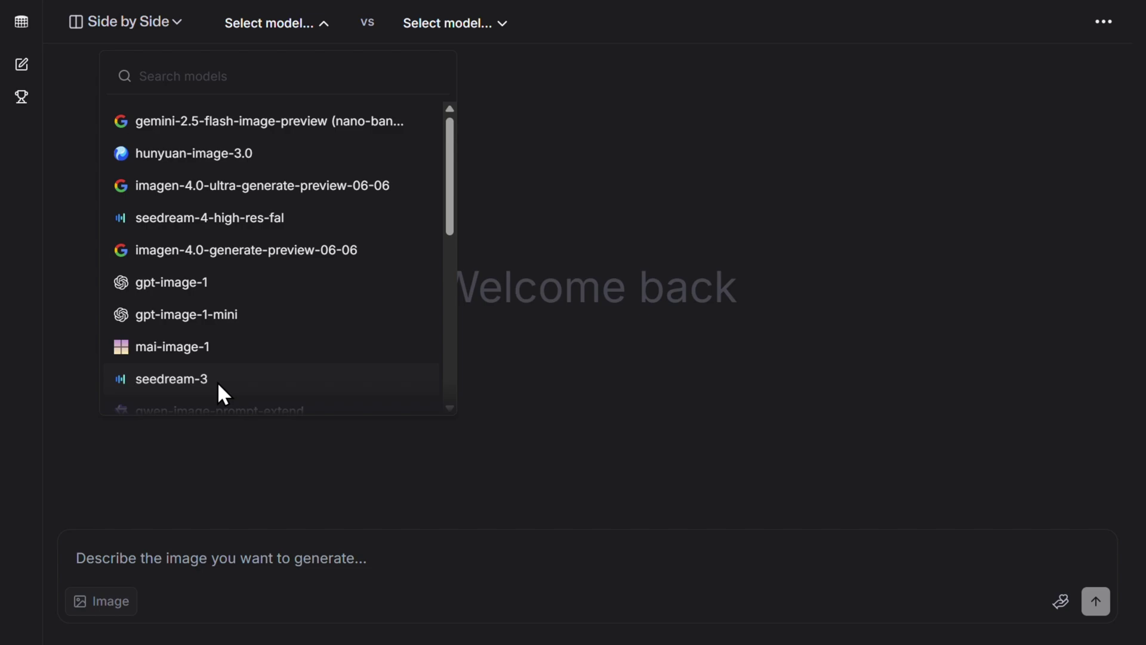
click(196, 345)
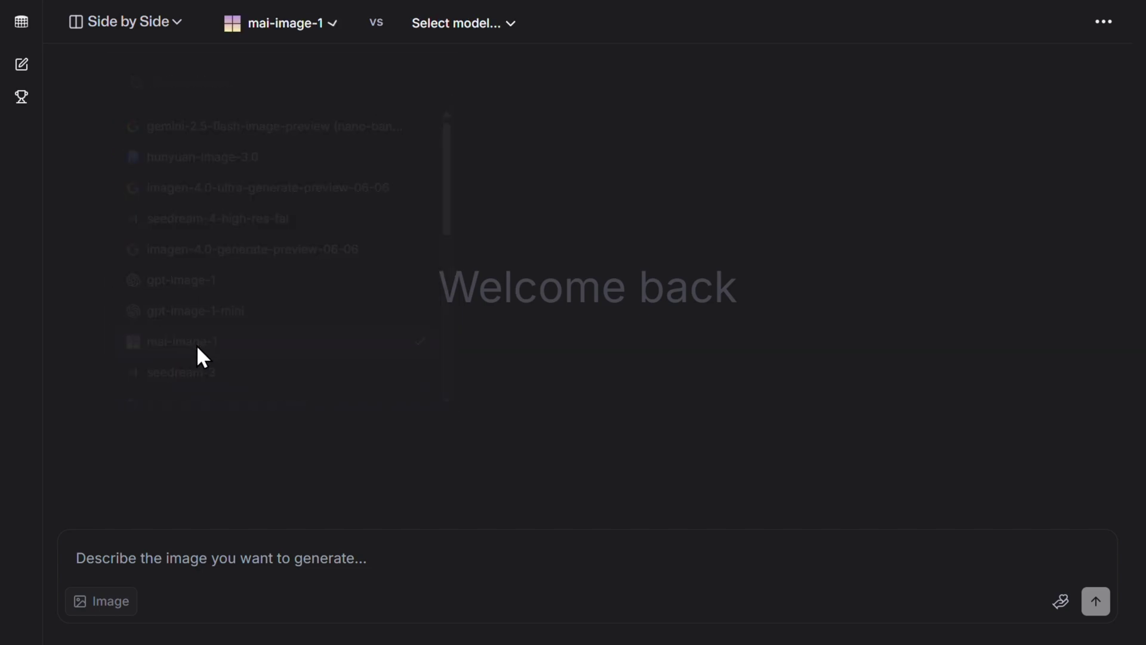
click(441, 24)
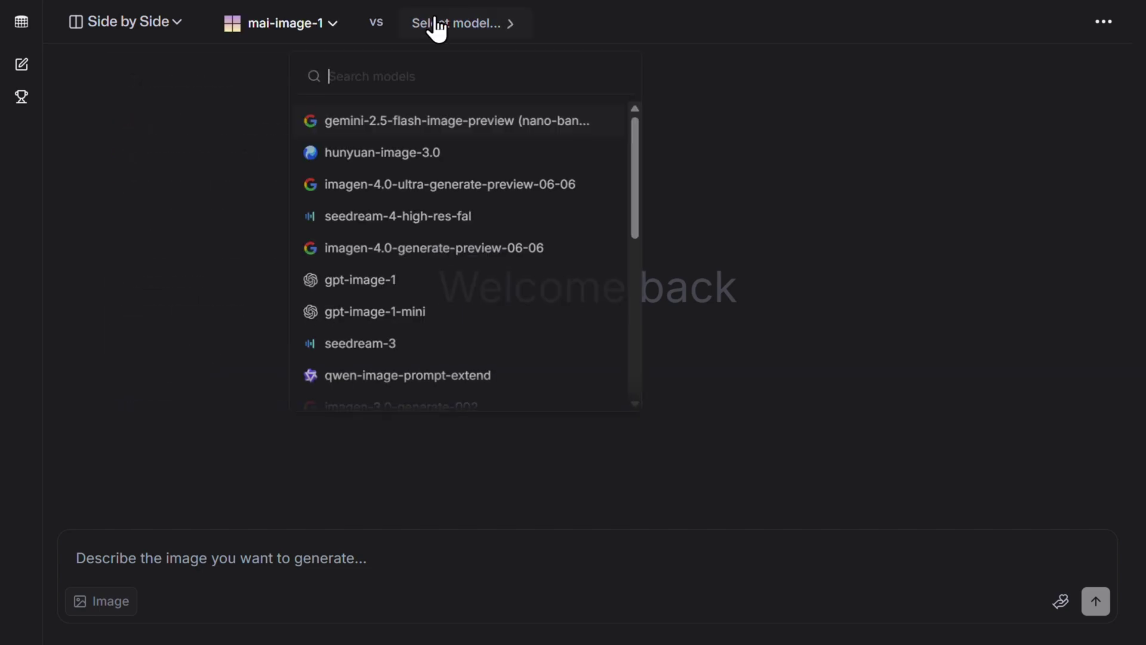
click(427, 133)
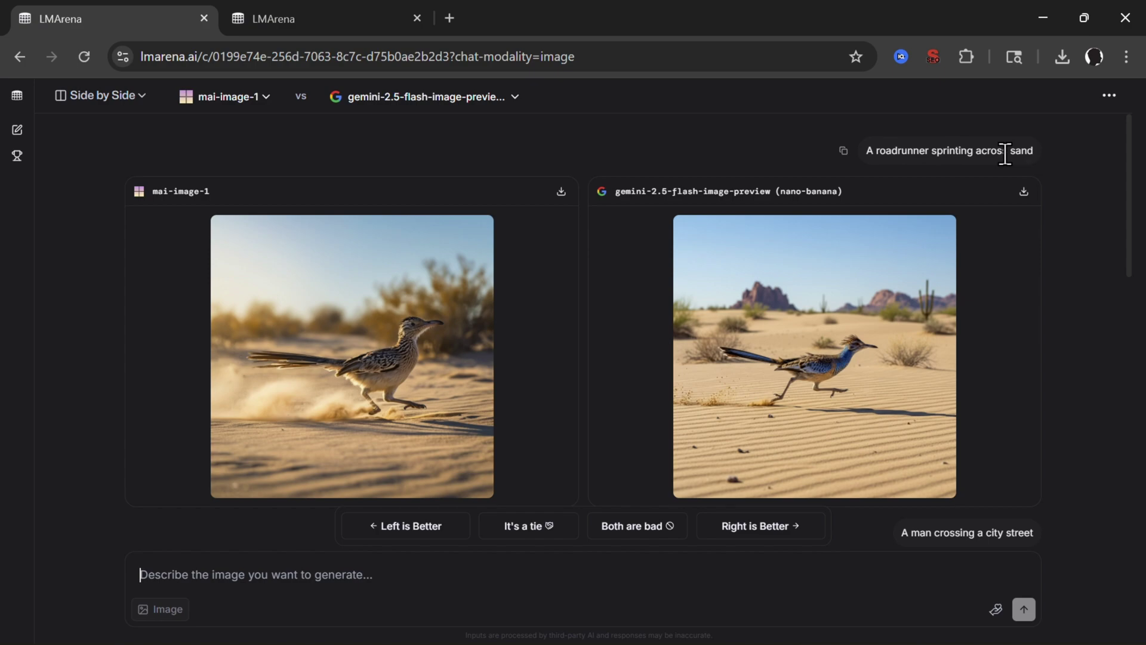
Enlarge and zoom the mai-image-1 roadrunner image, then close it
click(325, 334)
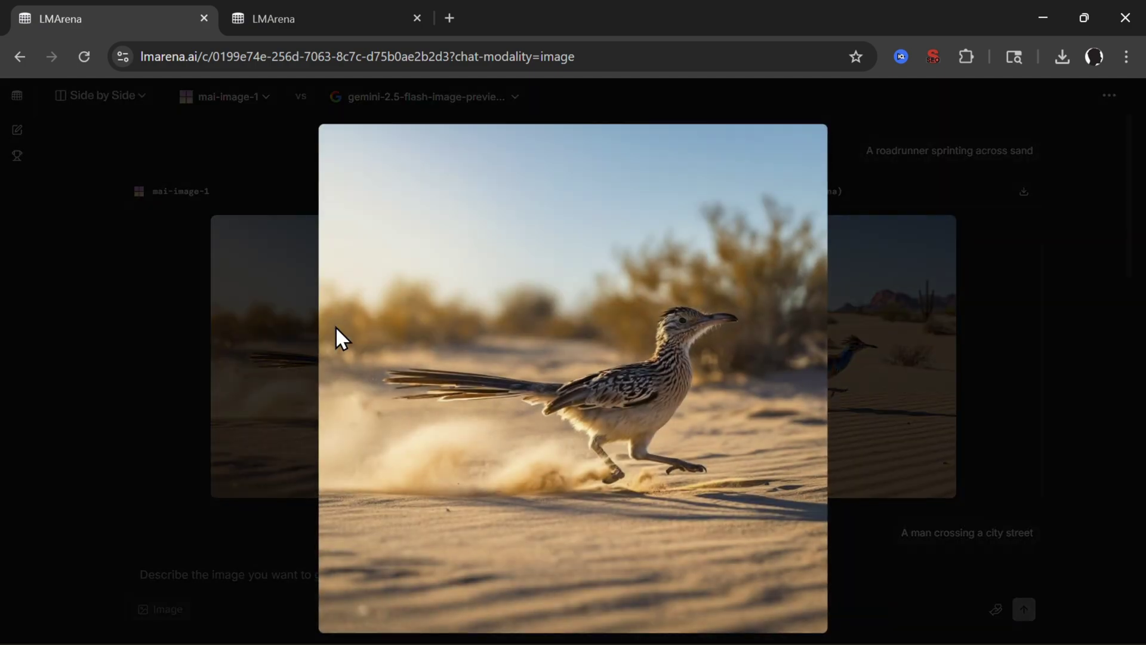
scroll(592, 345, up, 5)
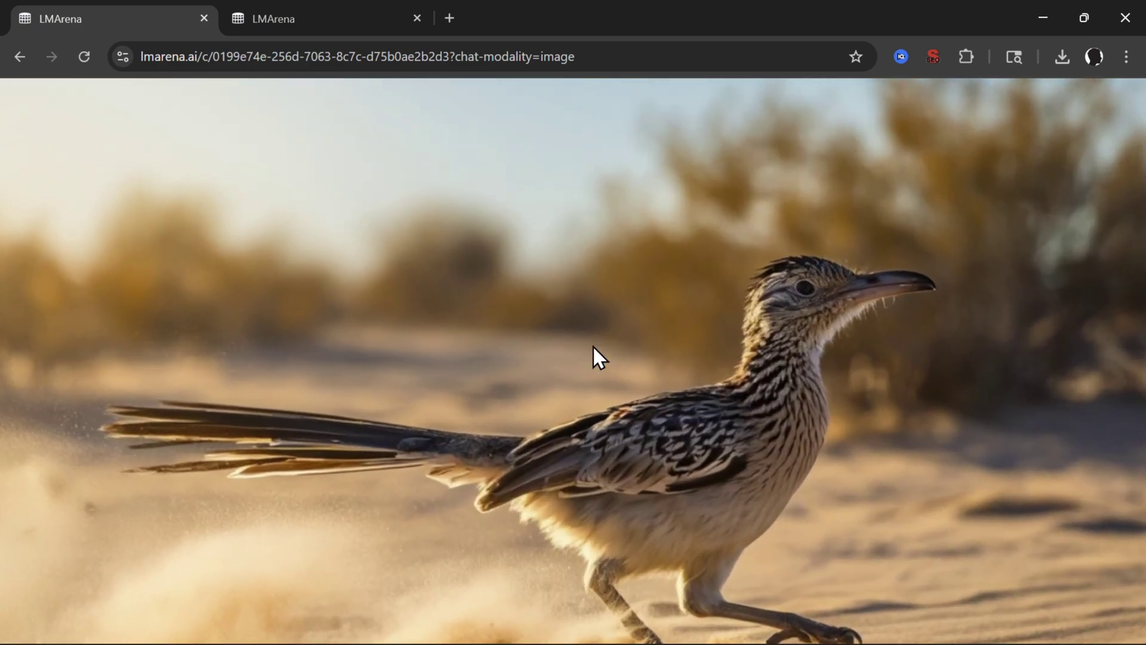
scroll(593, 345, down, 5)
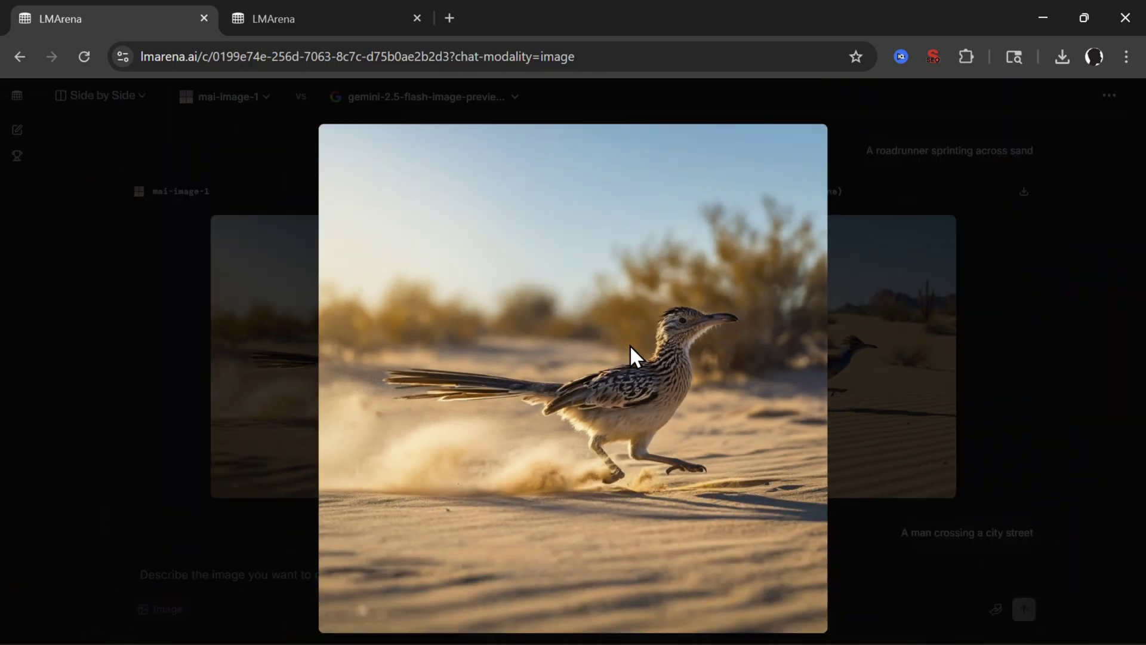
click(859, 376)
Enlarge and zoom the Gemini roadrunner image, then scroll to the 'A man crossing a city street' results
click(814, 363)
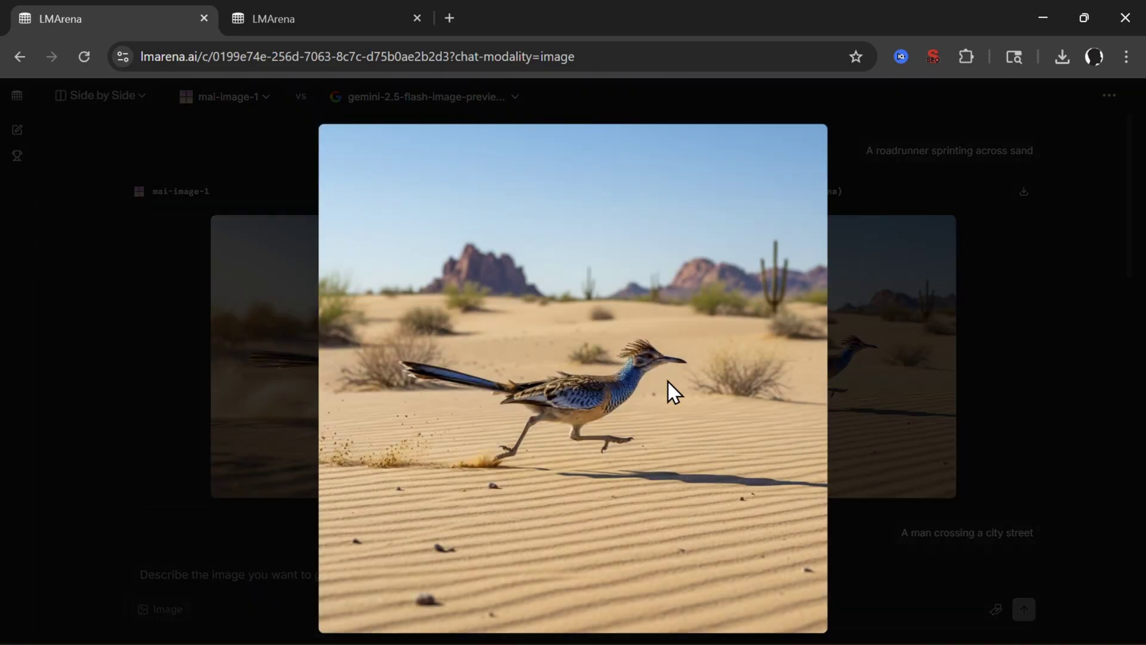
scroll(593, 400, up, 5)
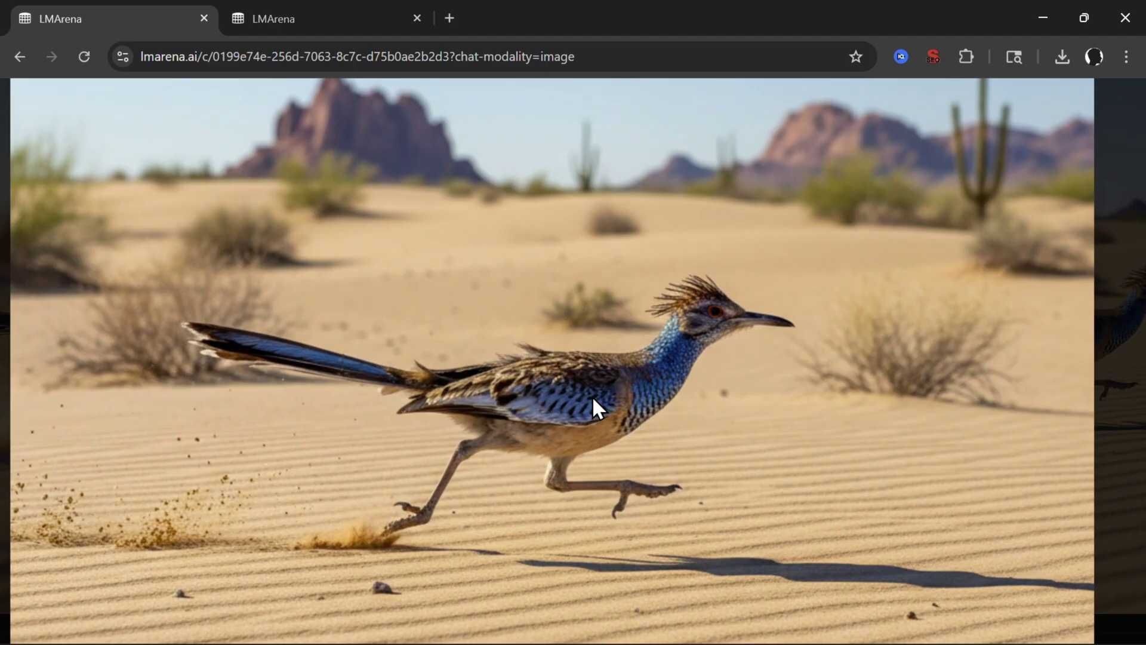
scroll(597, 405, down, 5)
click(877, 355)
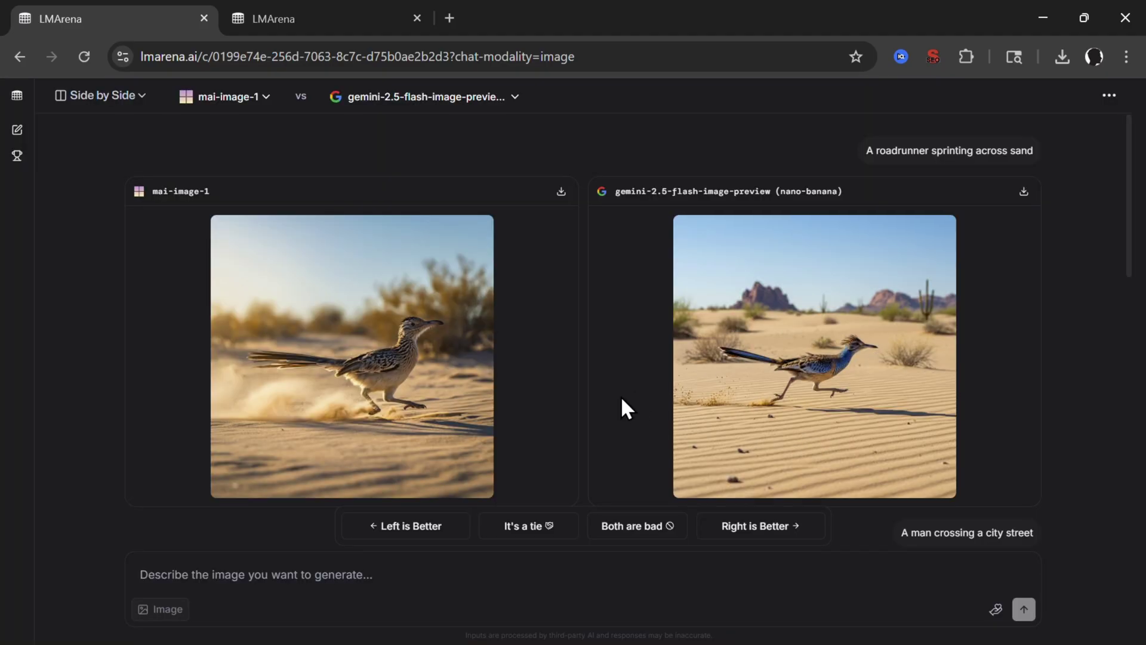
scroll(623, 406, down, 3)
scroll(620, 396, down, 1)
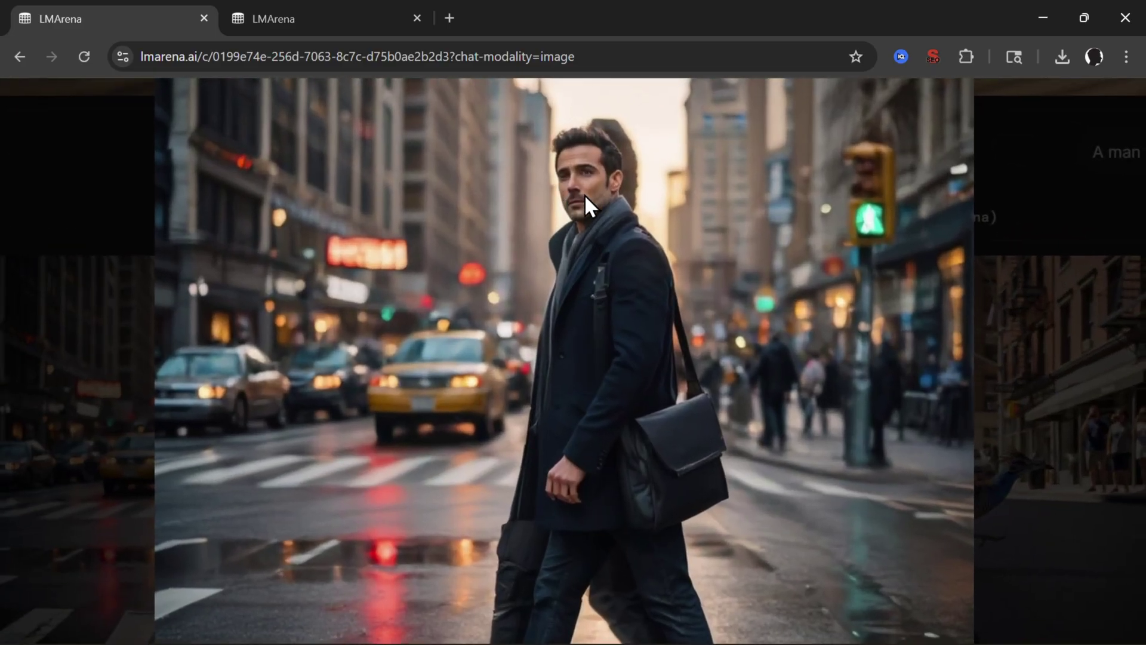
scroll(585, 194, up, 2)
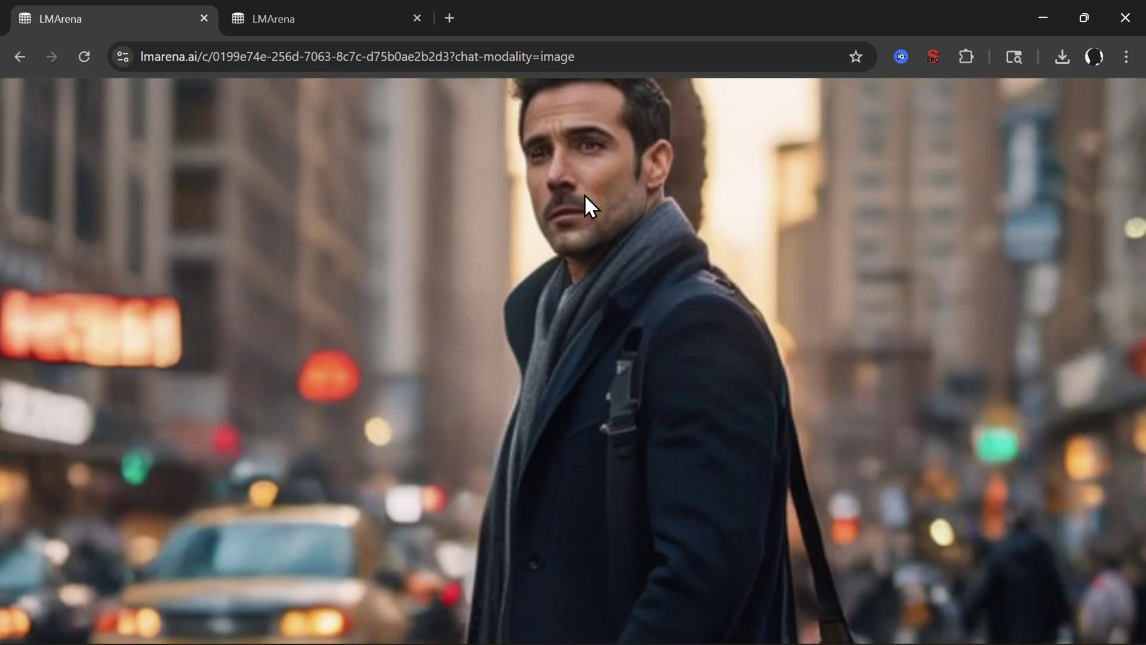
scroll(585, 194, down, 5)
Close the preview and examine the Gemini roadrunner street image enlarged and zoomed
click(654, 242)
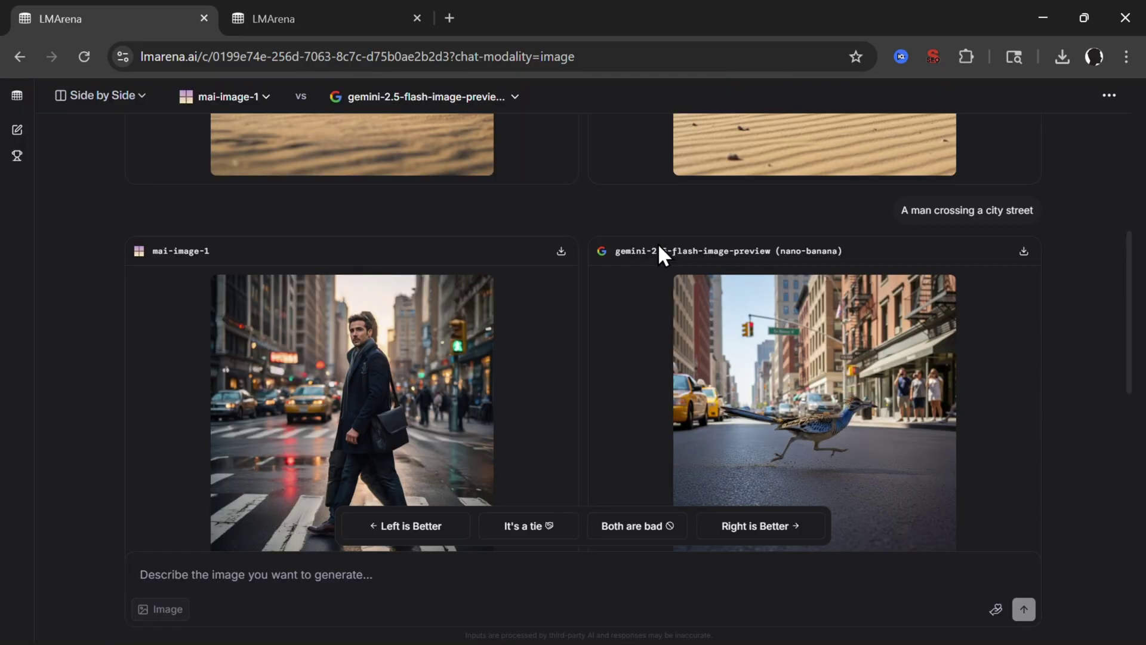
click(808, 406)
scroll(600, 347, up, 5)
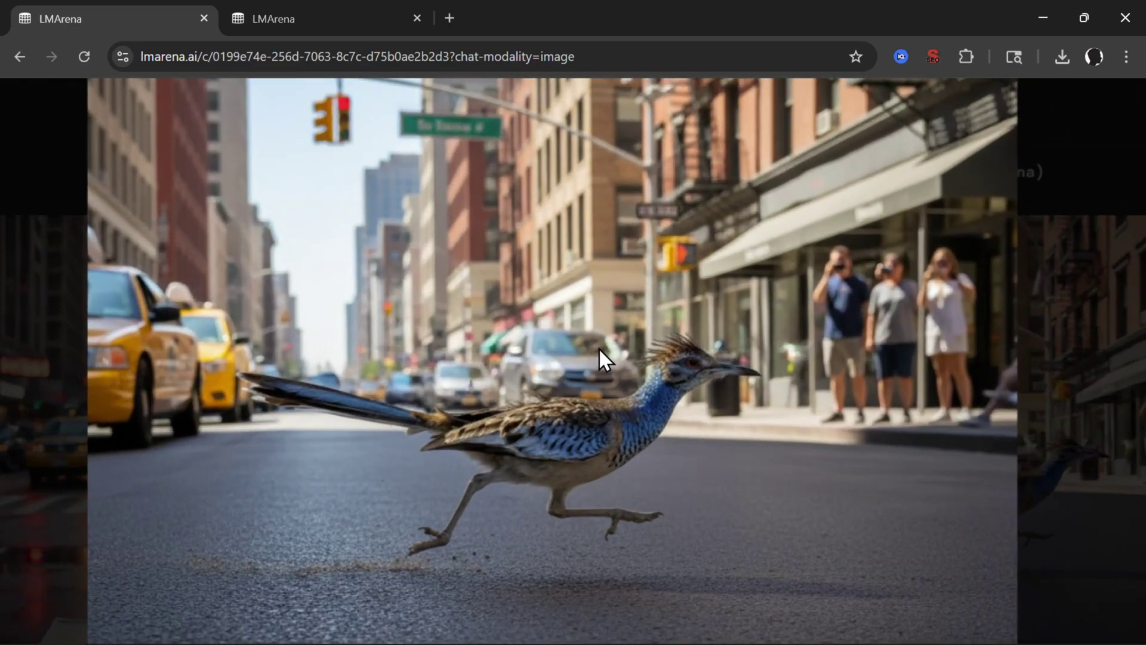
scroll(599, 347, down, 5)
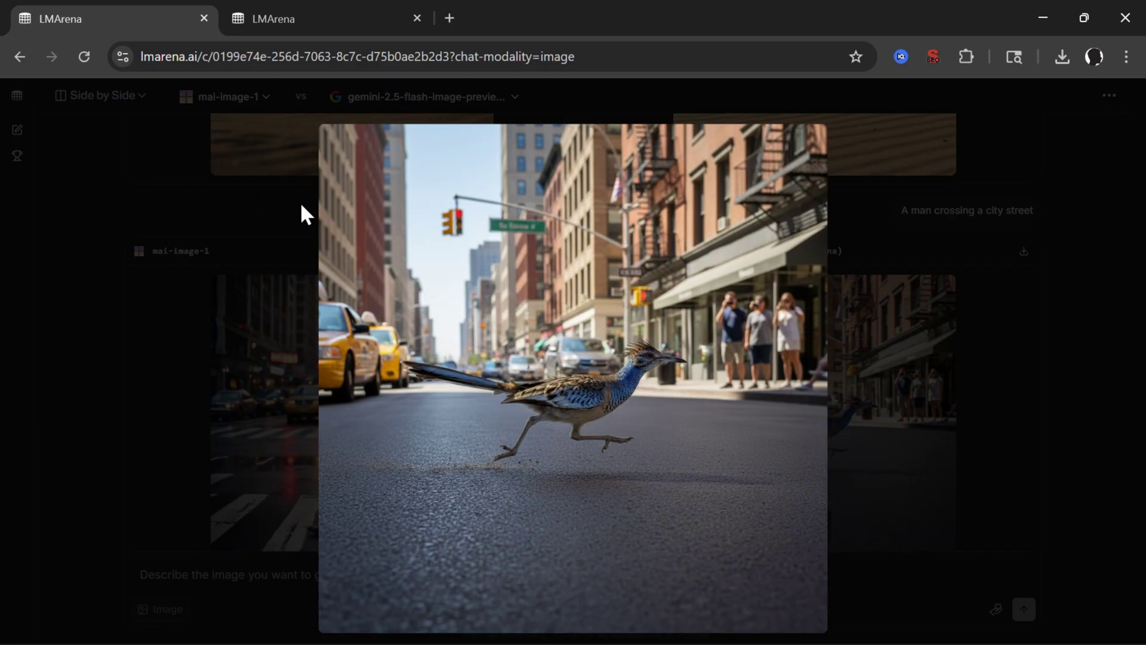
click(590, 272)
scroll(667, 316, down, 5)
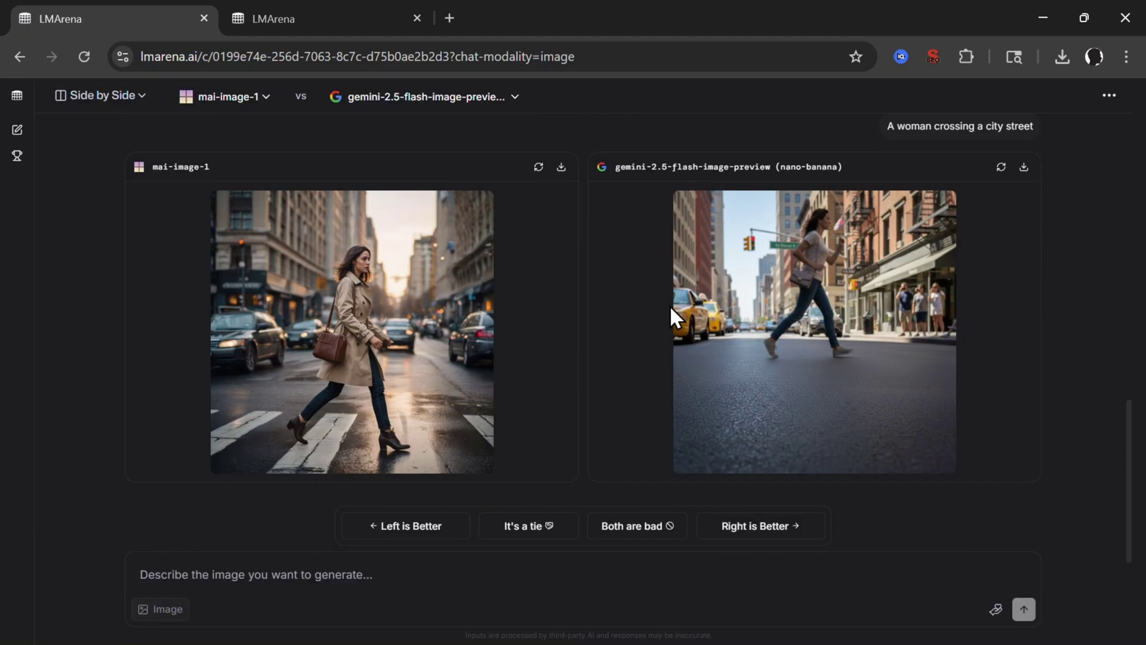
Examine the mai-image-1 and Gemini woman-crossing images enlarged, then switch to the other LMArena tab
click(392, 333)
scroll(520, 312, up, 2)
scroll(520, 310, up, 6)
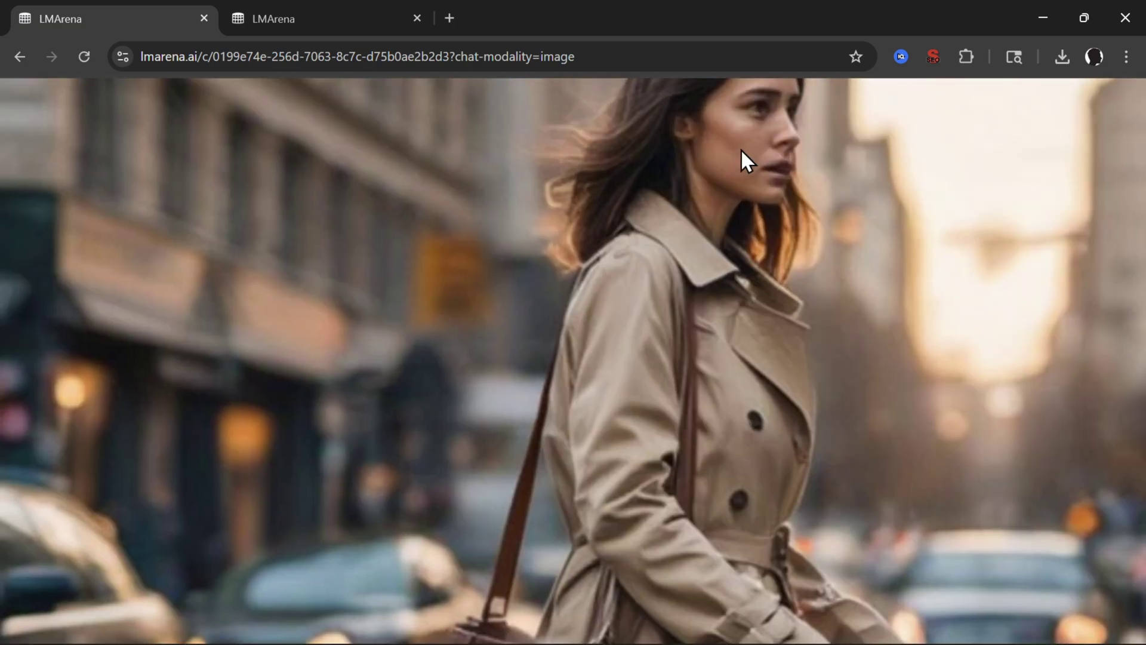
click(740, 149)
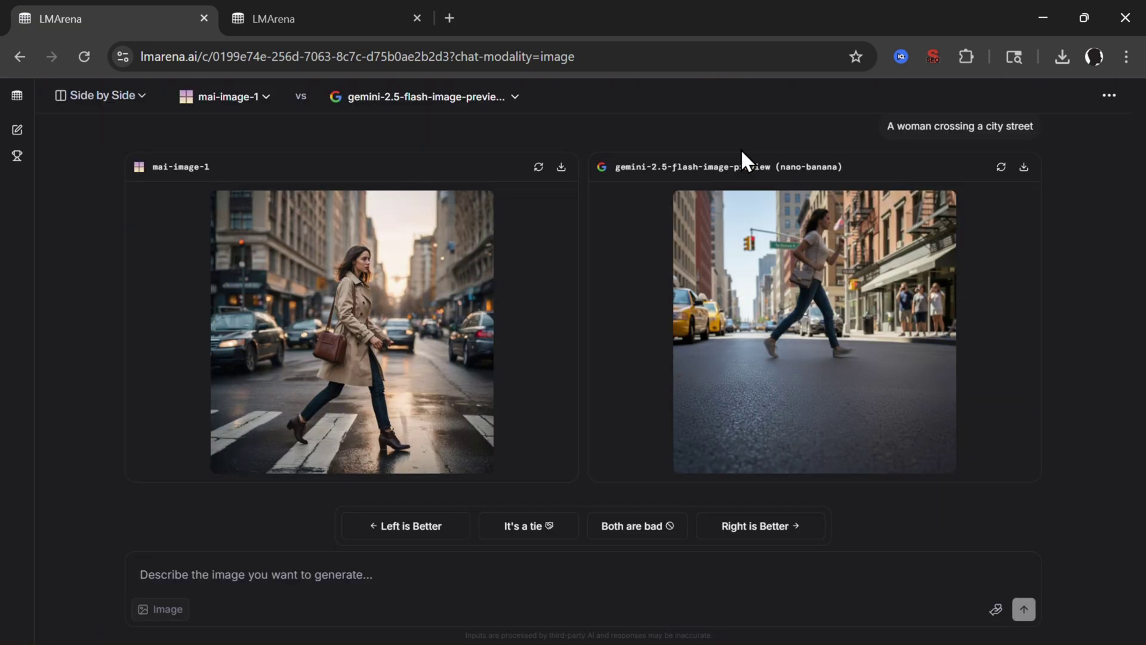
click(846, 292)
scroll(657, 270, up, 2)
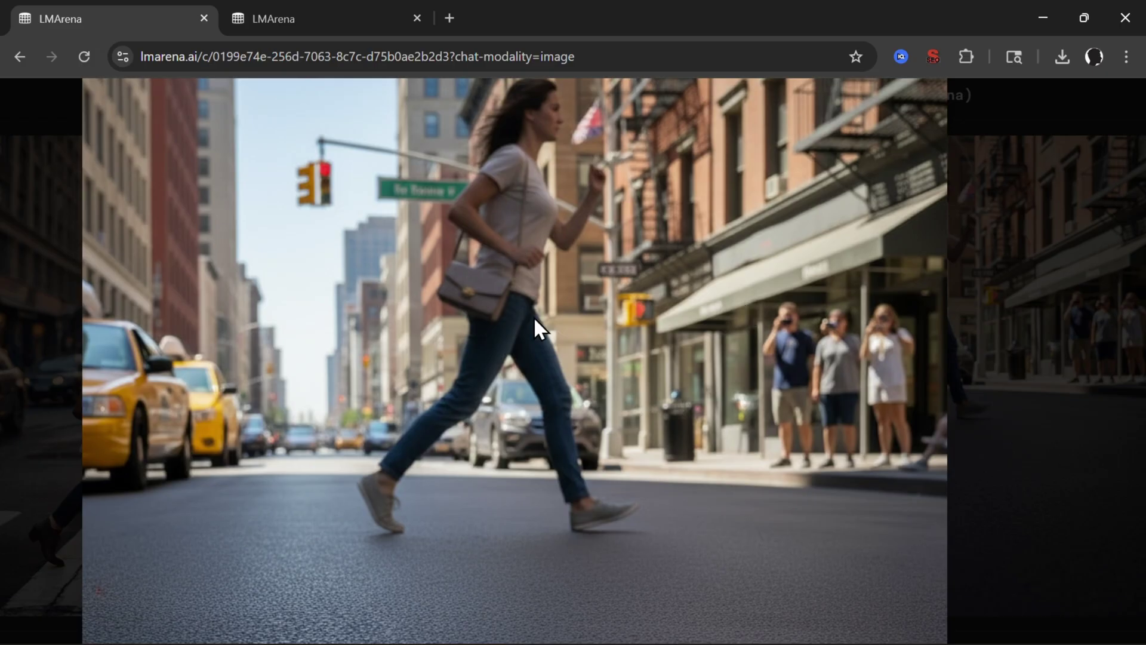
click(612, 350)
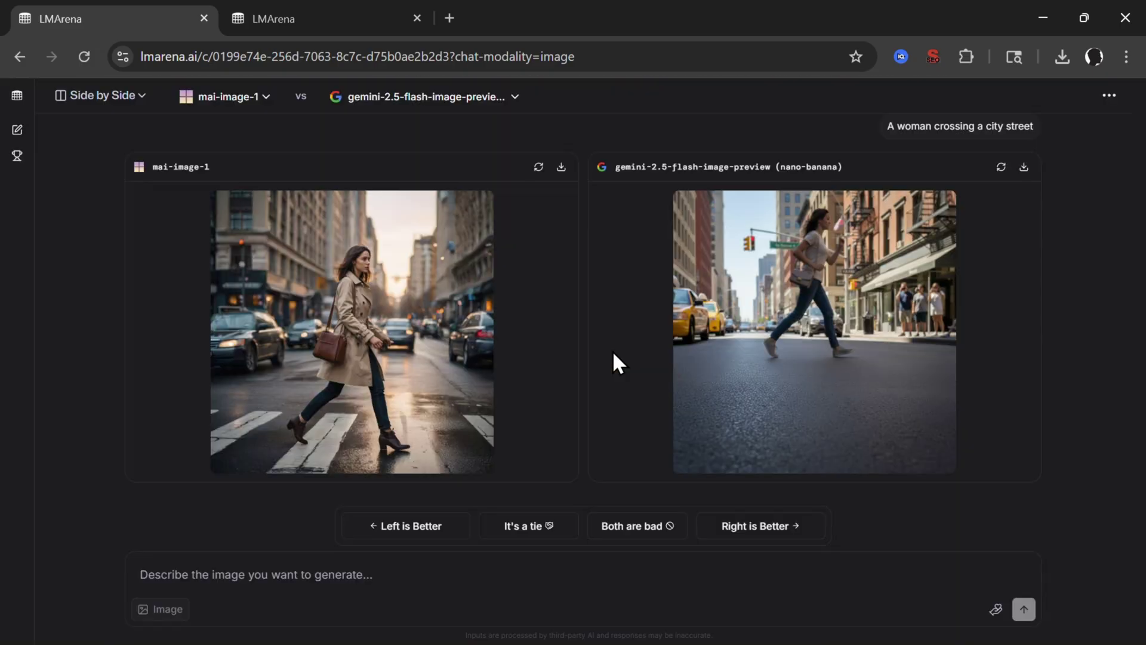
key(ctrl+Tab)
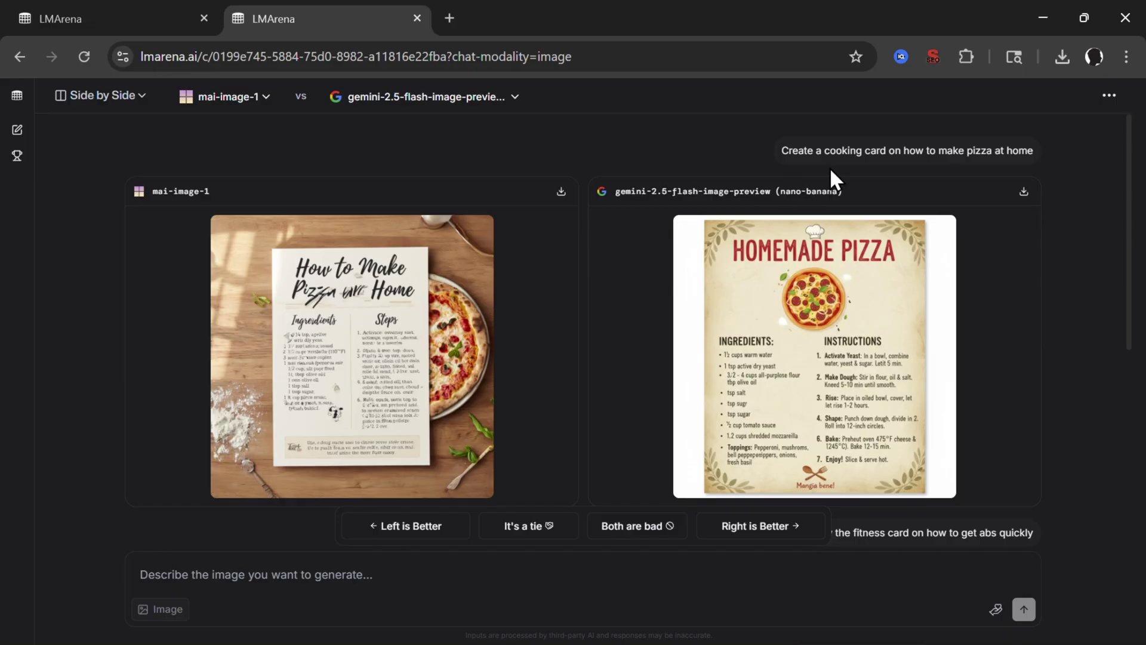
Select the pizza prompt, zoom over mai-image-1's pizza card, then enlarge Gemini's HOMEMADE PIZZA card
triple_click(798, 147)
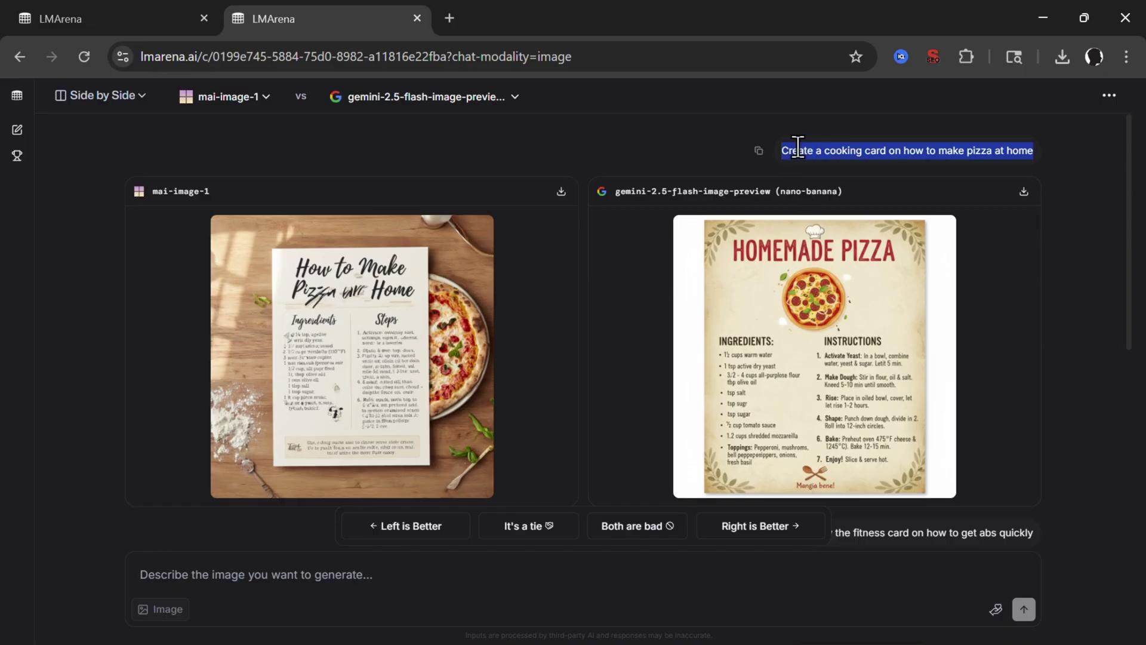
click(326, 302)
scroll(575, 333, up, 3)
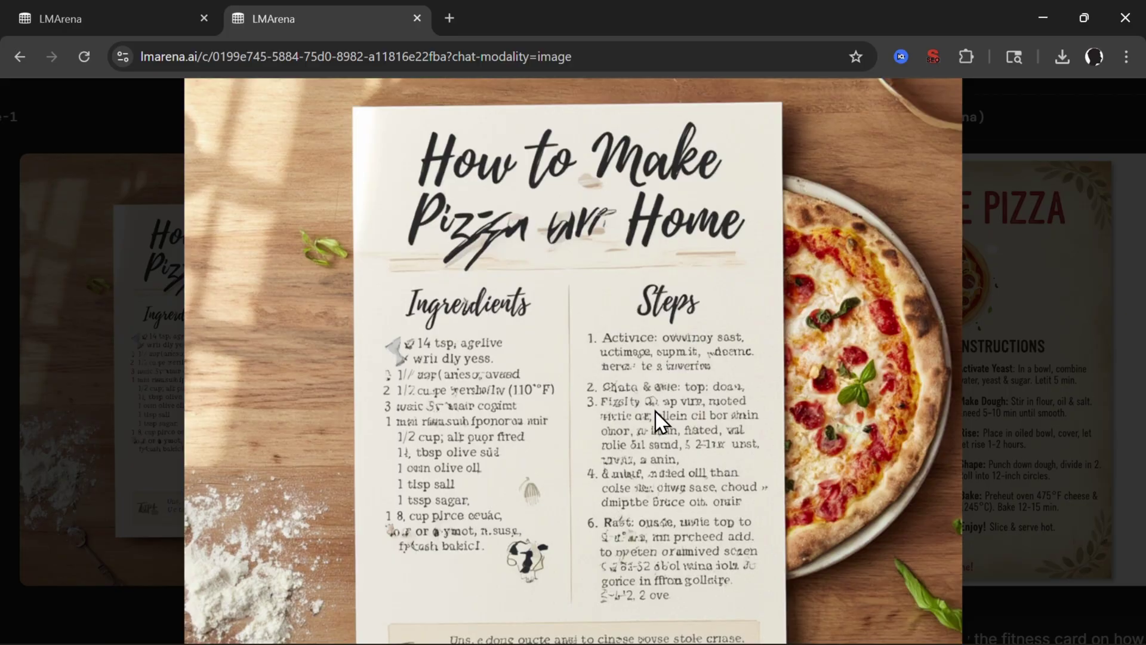
click(674, 497)
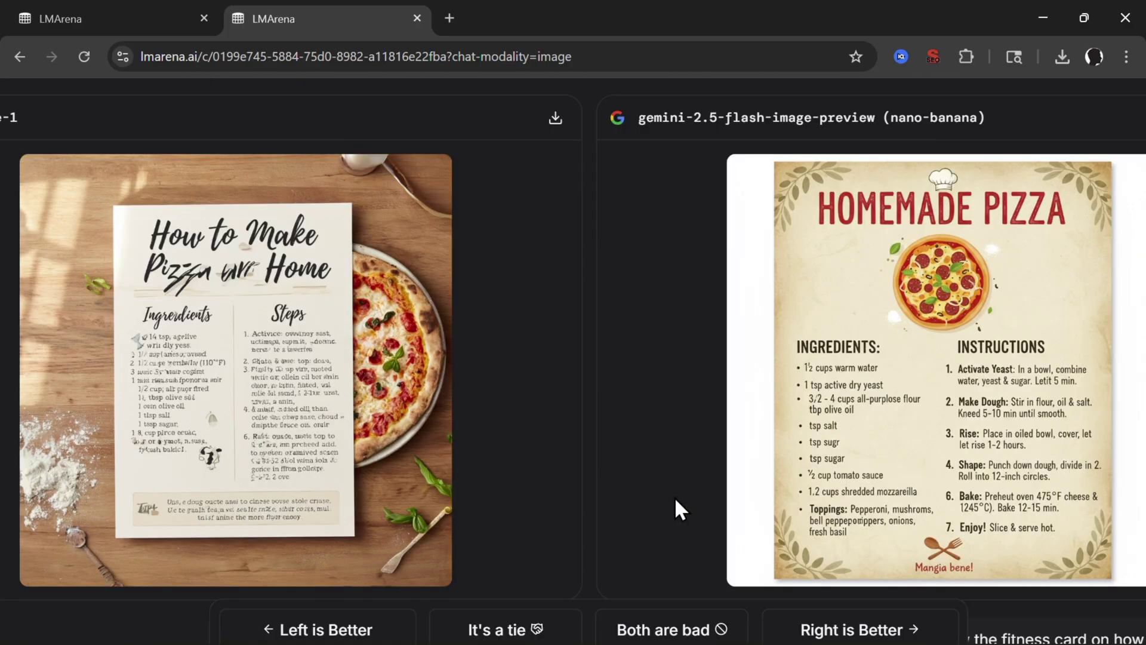
click(876, 411)
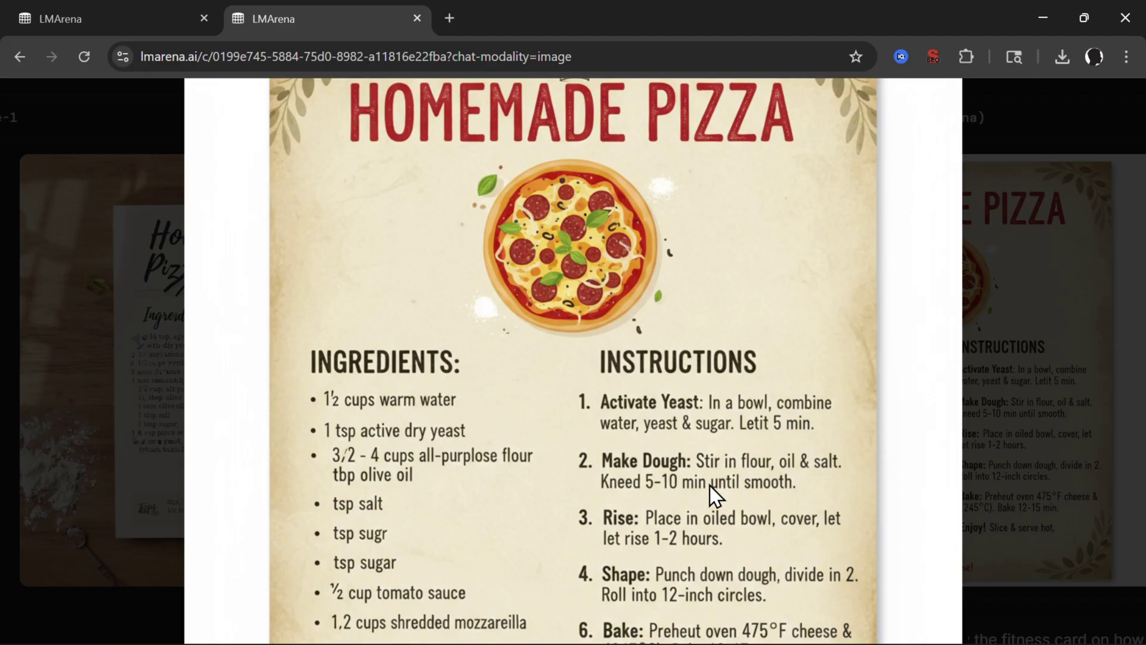
Close the pizza card, zoom into mai-image-1's abs card, then Gemini's HOMEGROWN ABS card
click(707, 458)
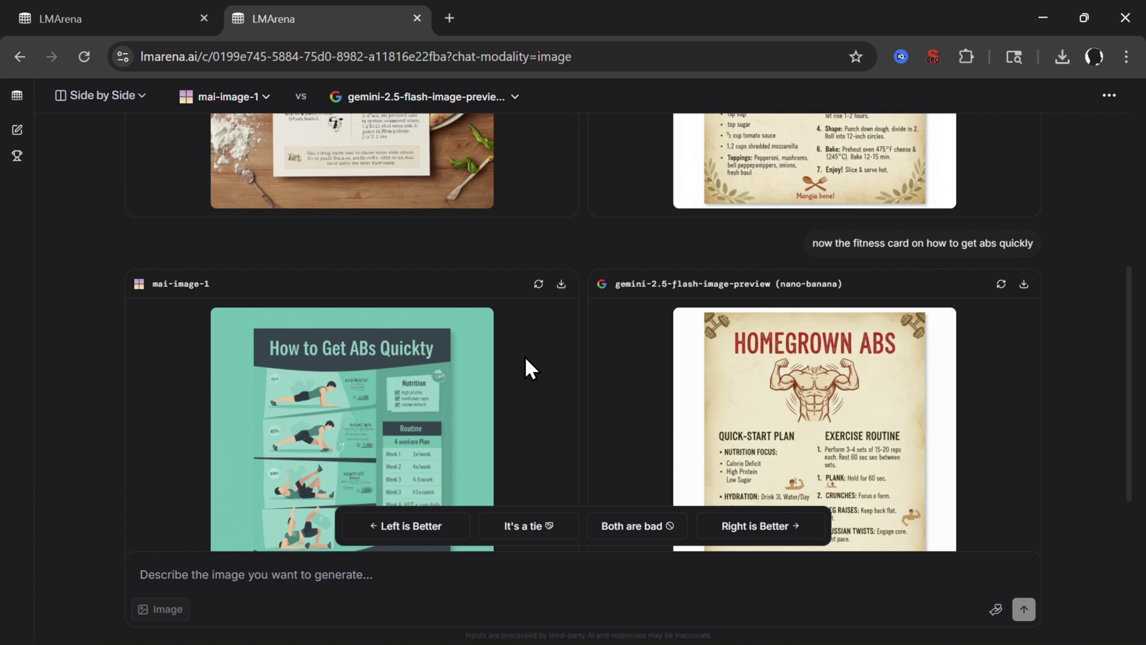
click(418, 358)
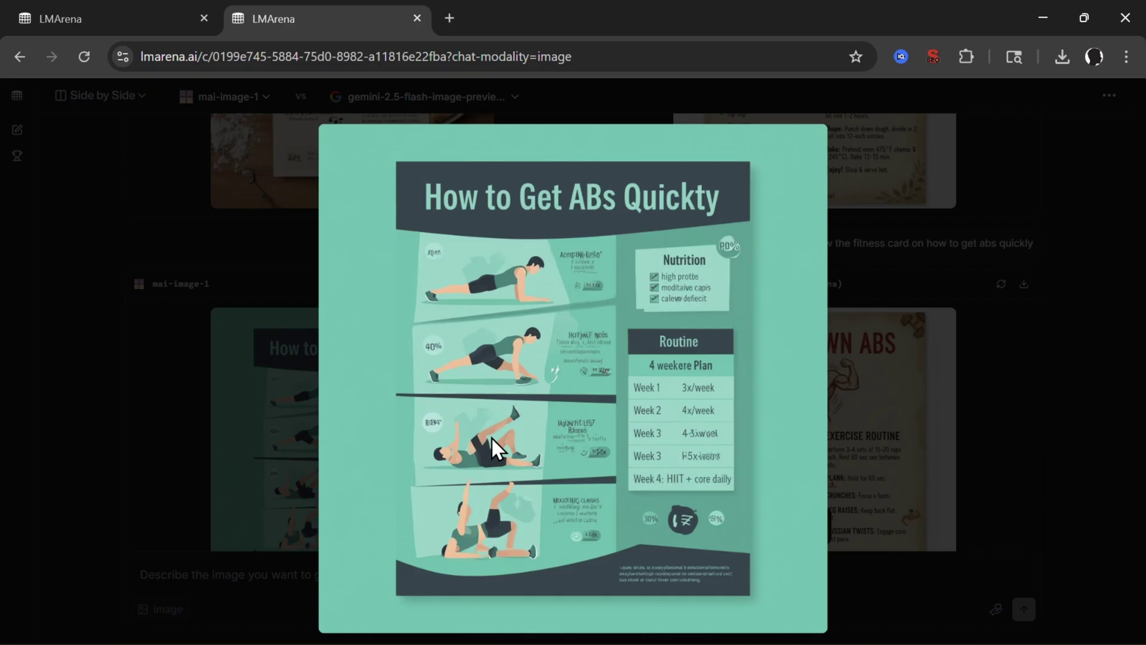
click(553, 356)
click(552, 357)
key(Escape)
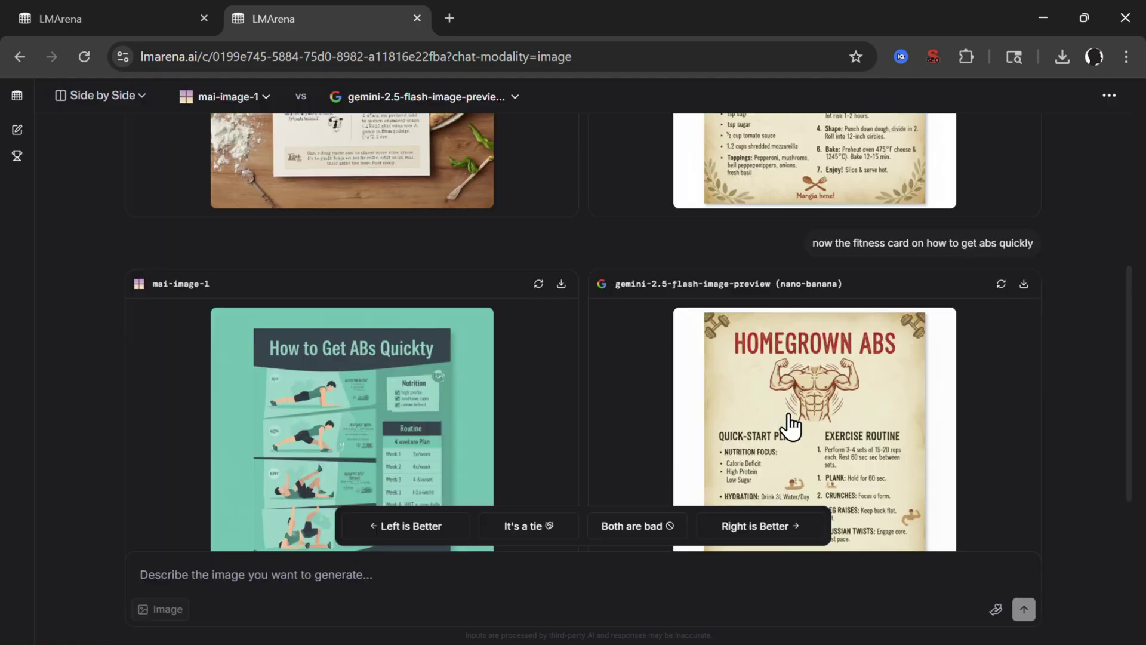
click(851, 414)
click(585, 332)
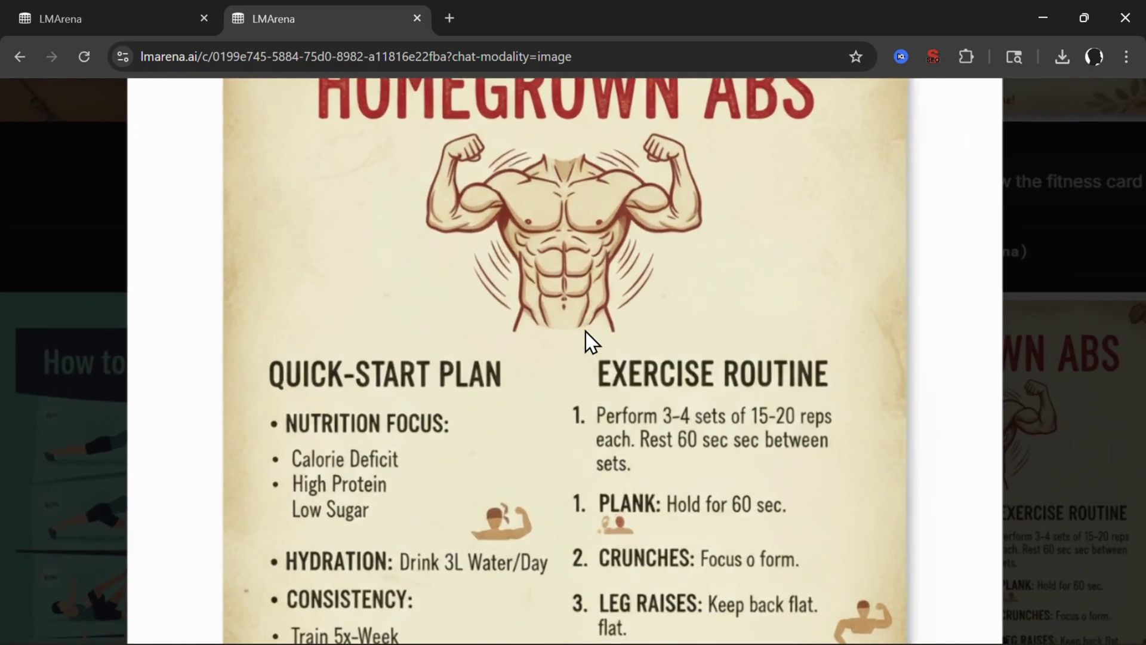
click(586, 331)
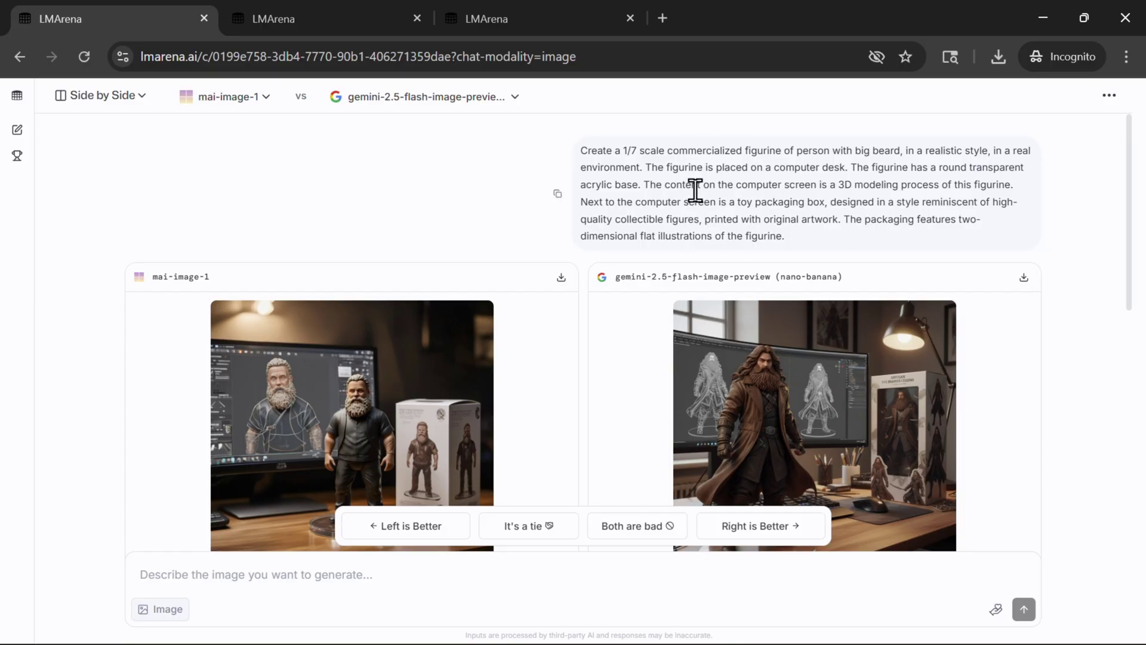
Enlarge the mai-image-1 bearded figurine image and zoom in and out to inspect it
click(403, 373)
scroll(507, 368, up, 5)
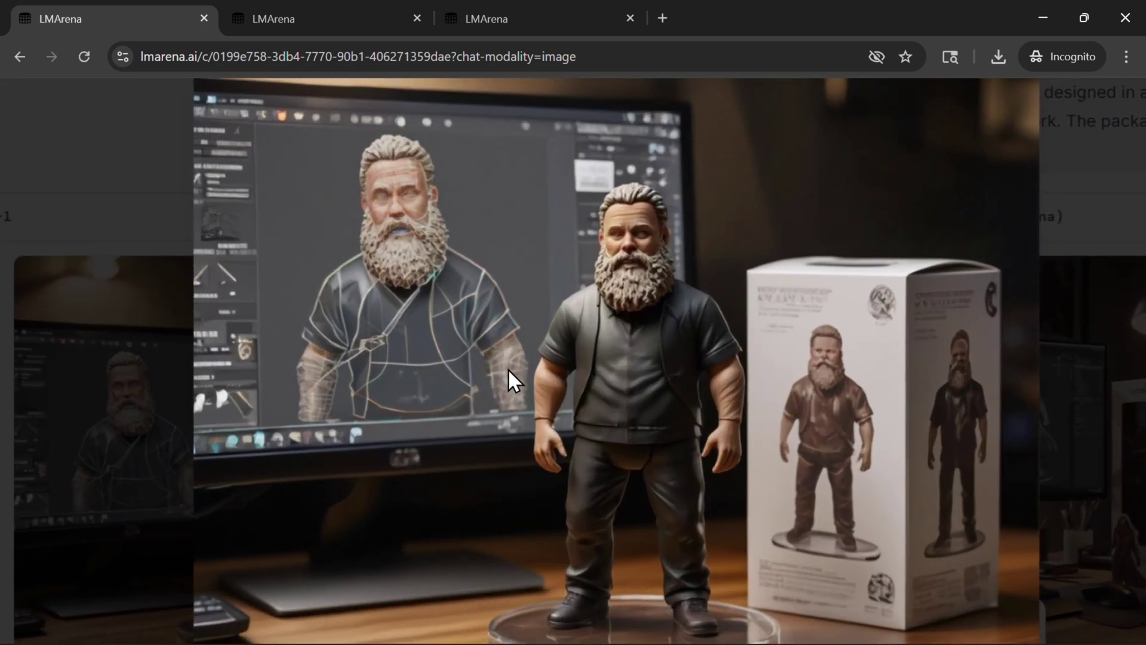
scroll(507, 368, down, 1)
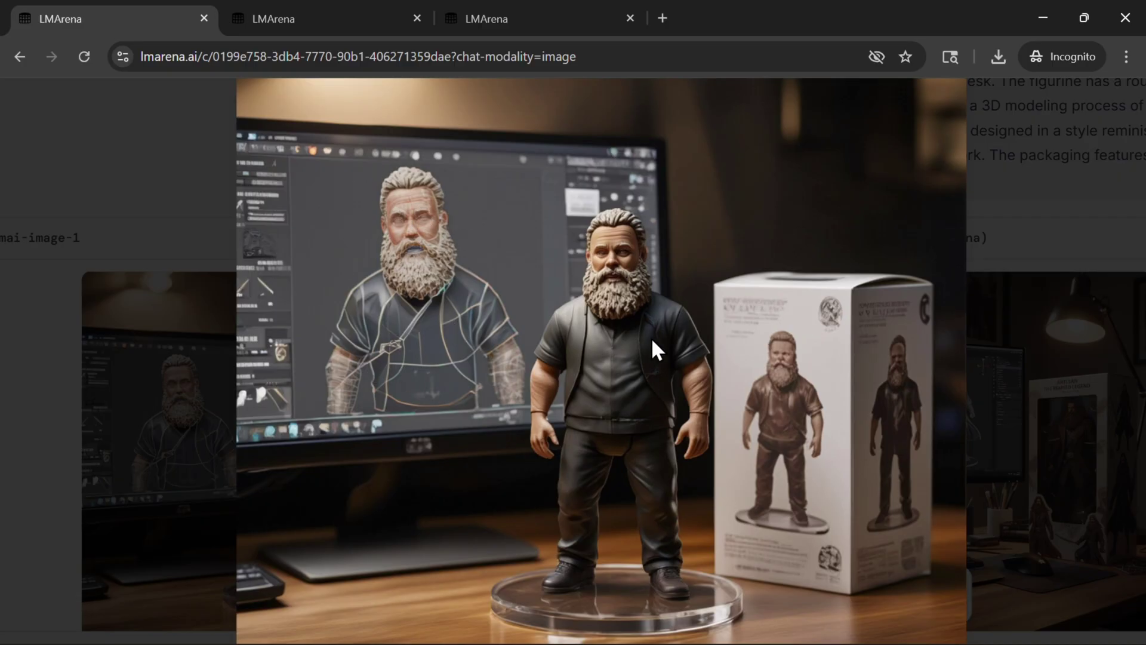
scroll(829, 394, up, 8)
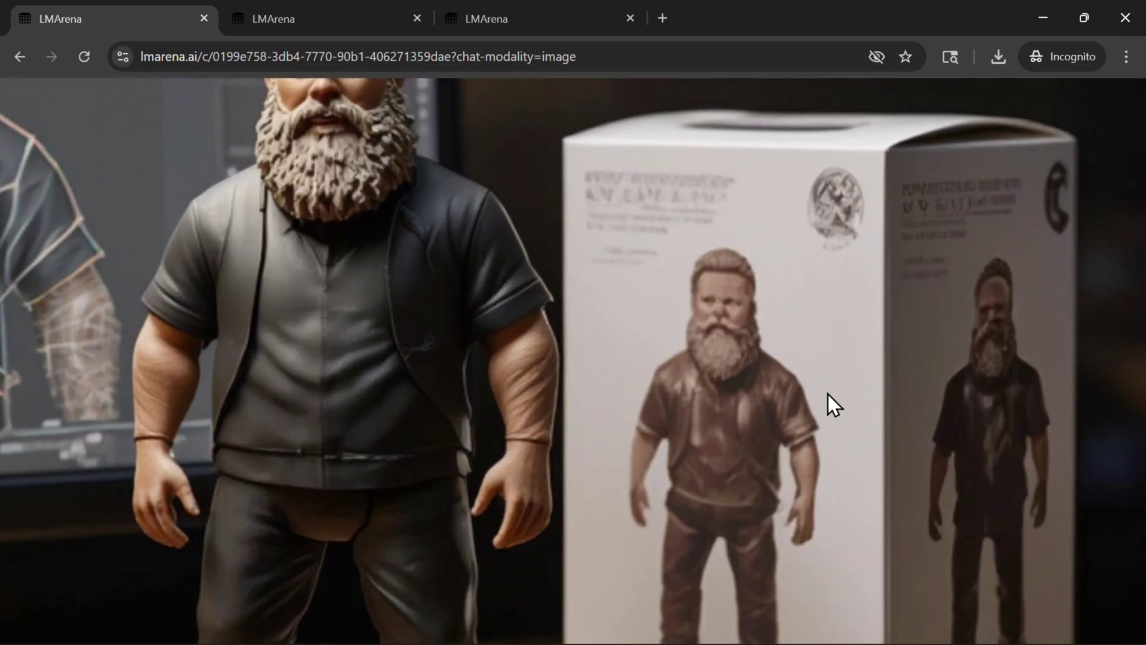
scroll(829, 394, down, 8)
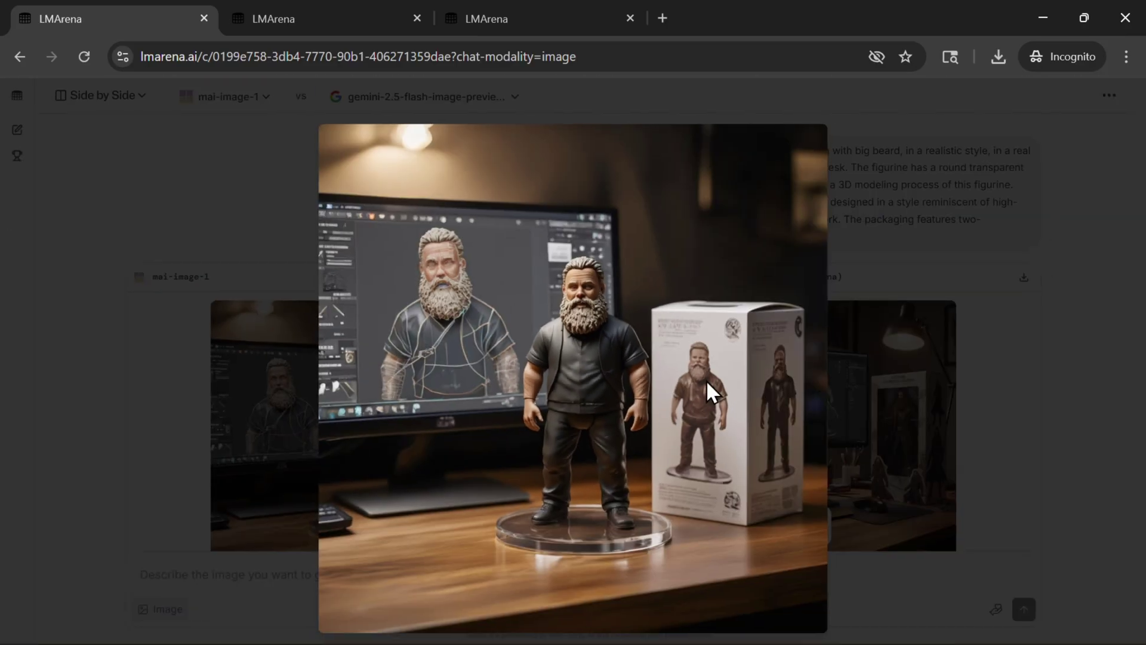
click(749, 388)
Enlarge the Gemini bearded figurine image, zoom in and out, then close it
click(753, 391)
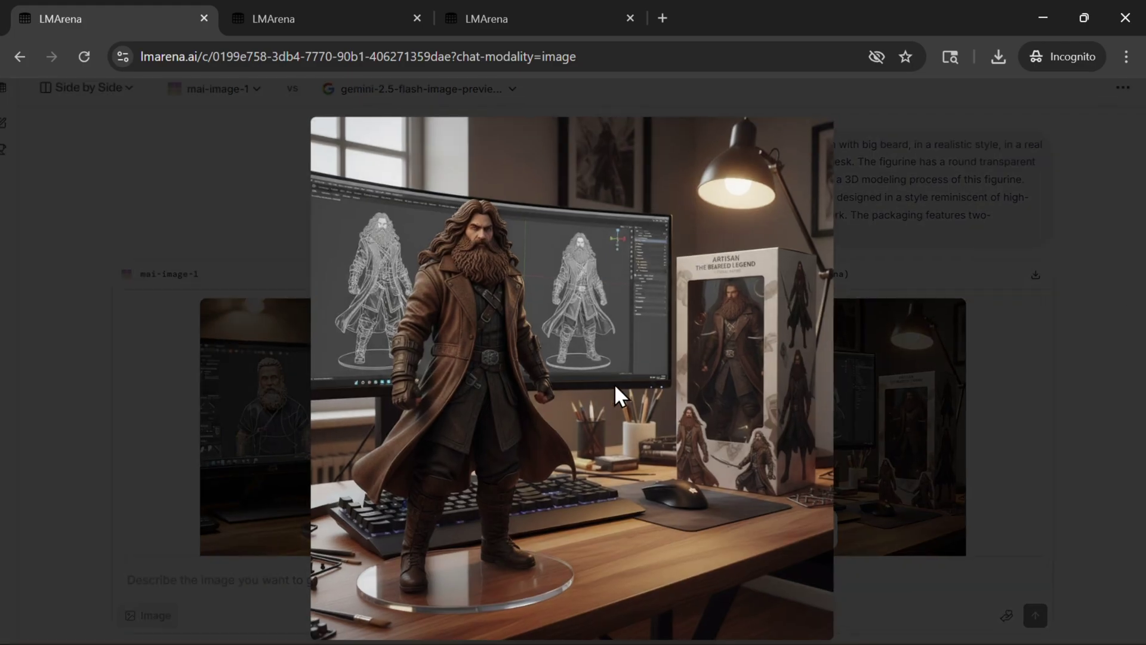
scroll(614, 383, up, 3)
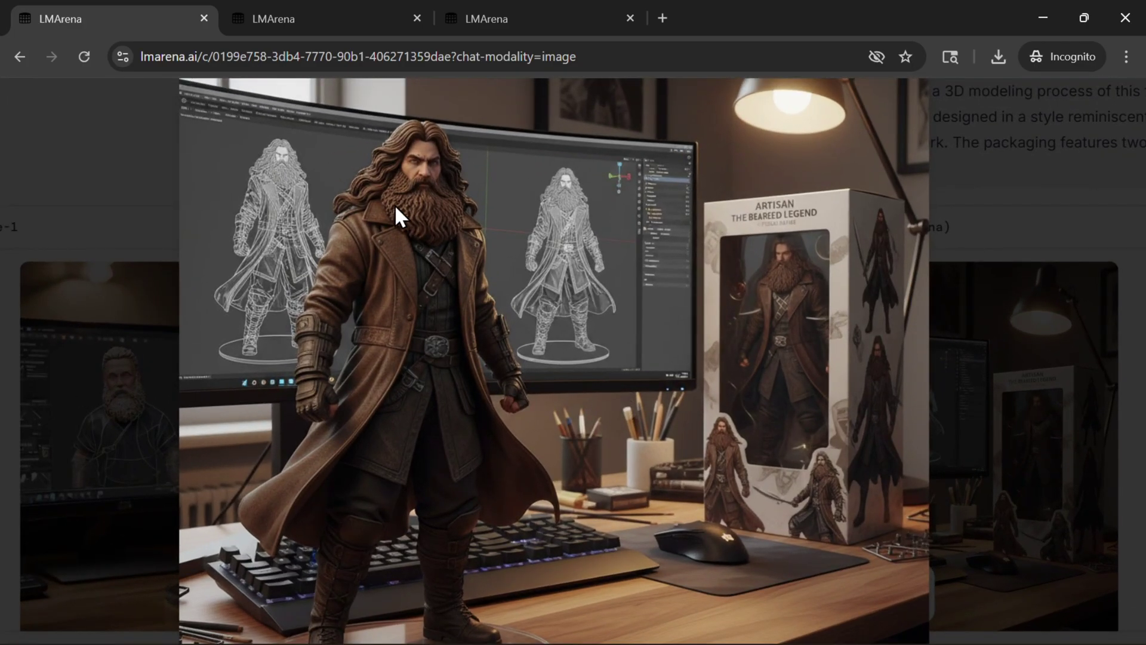
scroll(761, 267, up, 2)
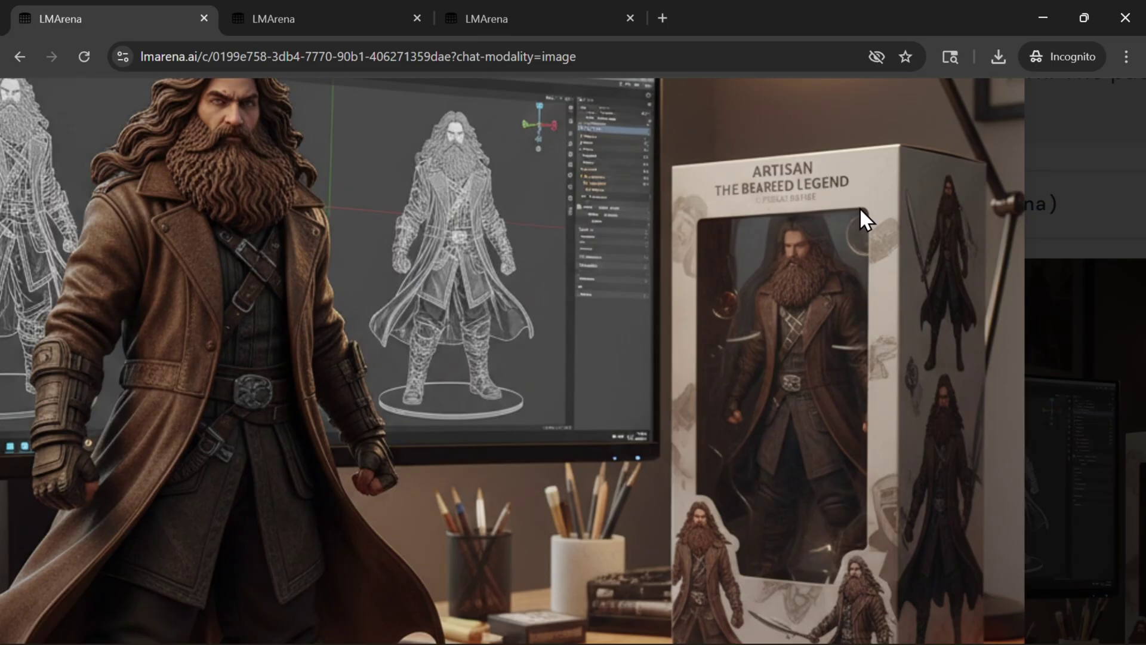
scroll(731, 335, down, 5)
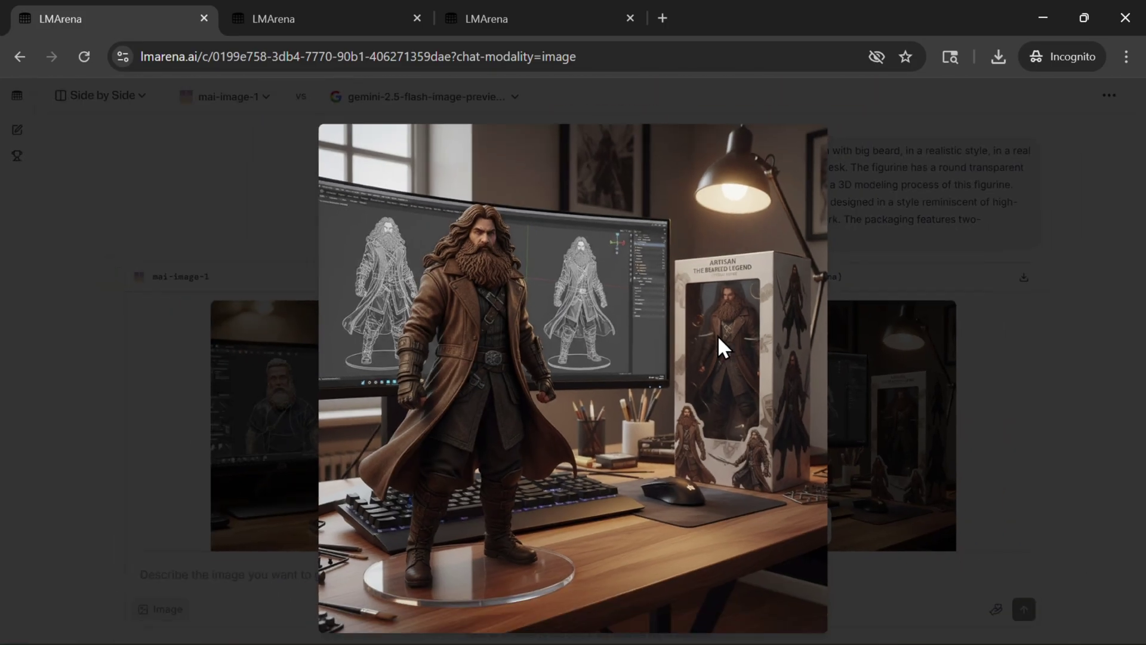
click(625, 370)
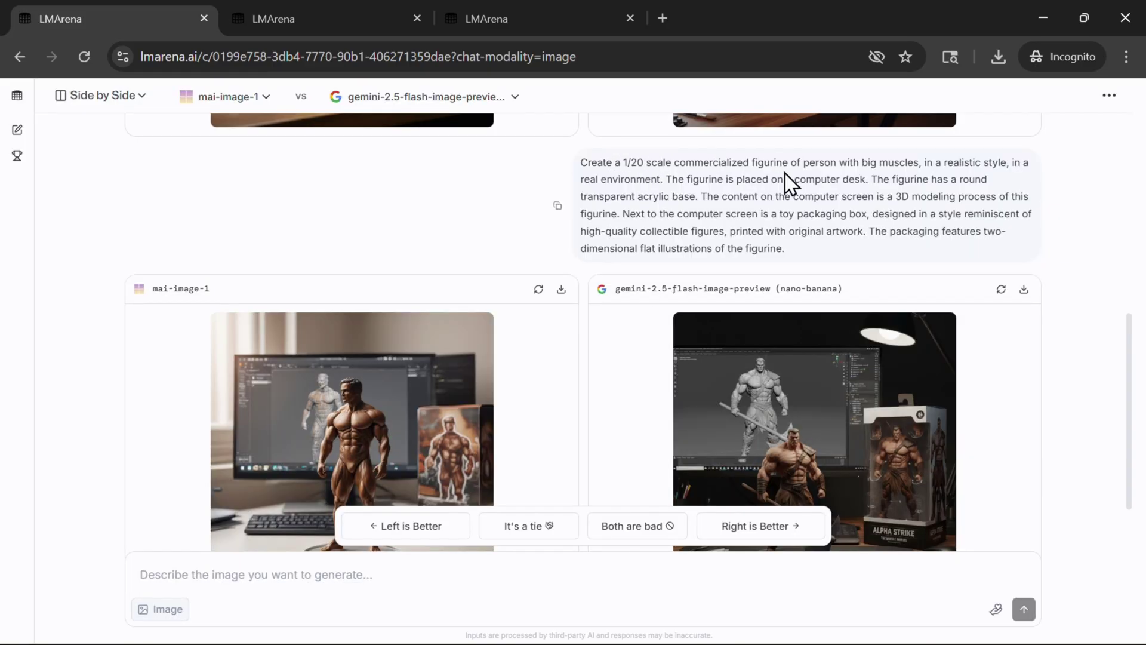
Enlarge the mai-image-1 muscle-figurine image, zoom in and out, then close it
click(370, 399)
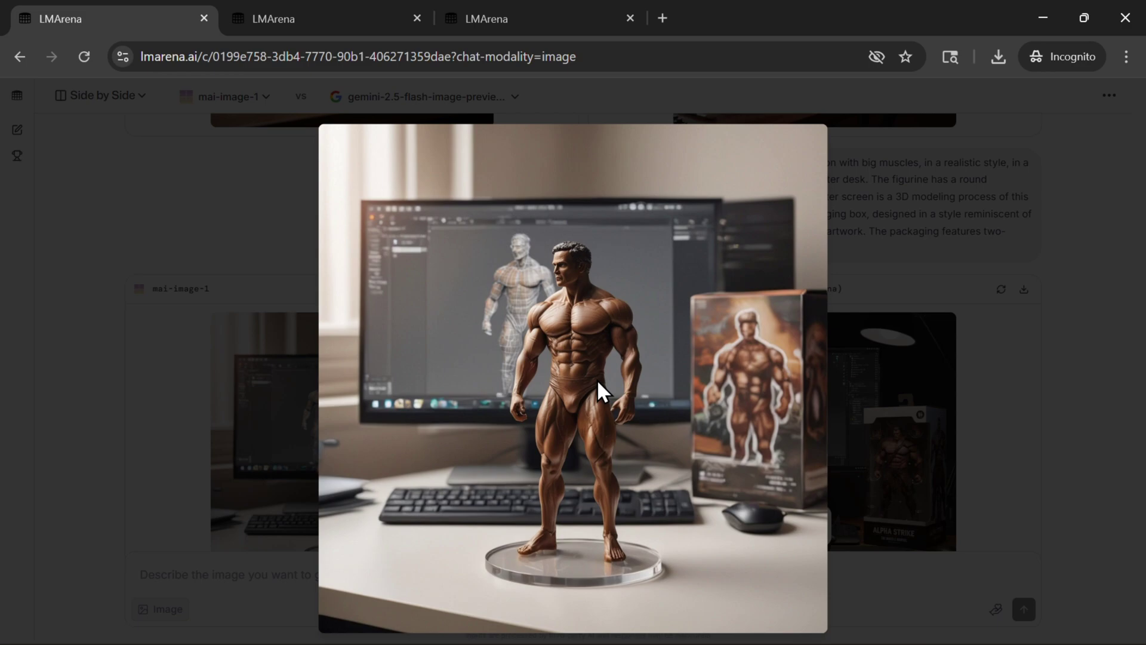
scroll(599, 383, up, 4)
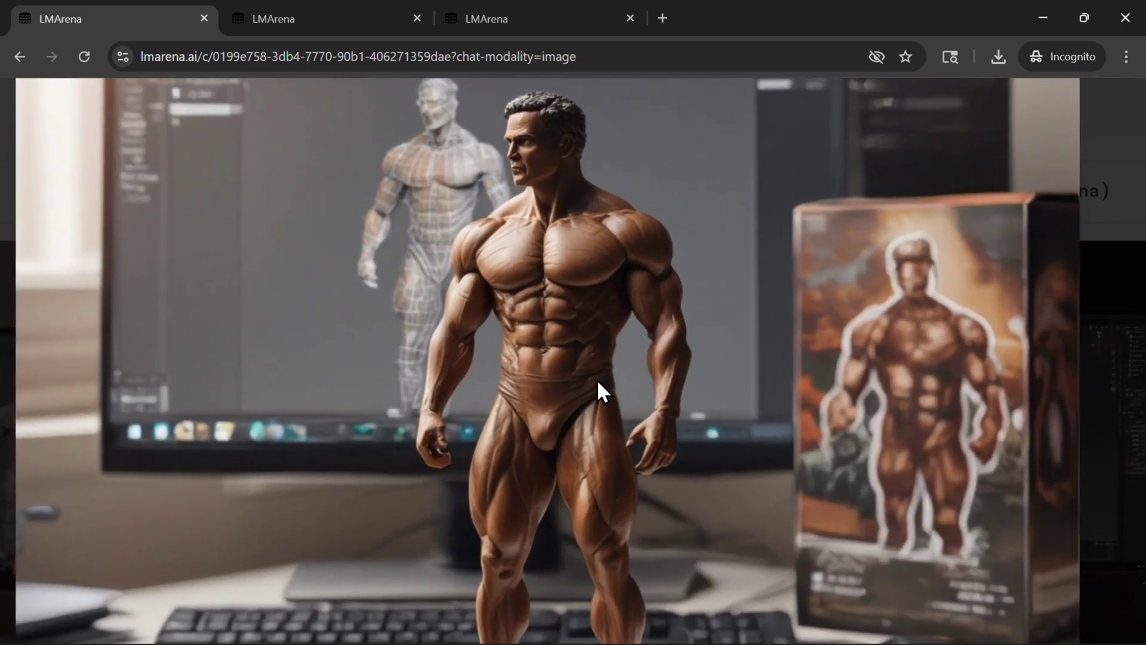
scroll(596, 378, down, 4)
click(830, 391)
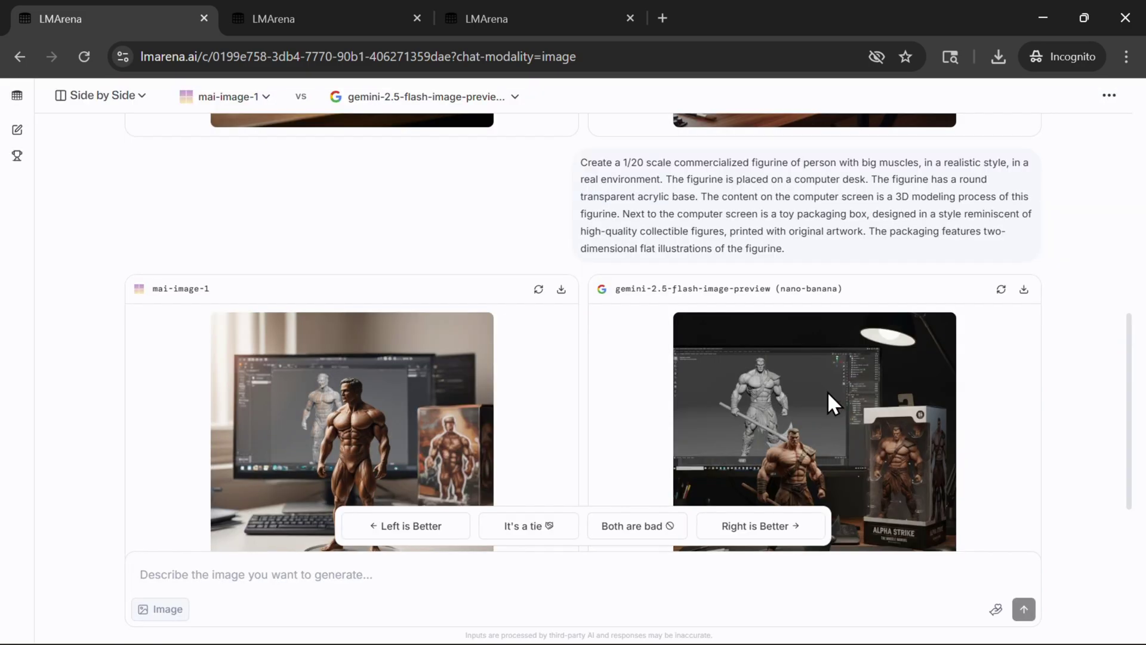
Open the Gemini muscle-figurine image enlarged and zoom in and out on it
click(807, 392)
scroll(622, 408, up, 4)
scroll(622, 409, down, 4)
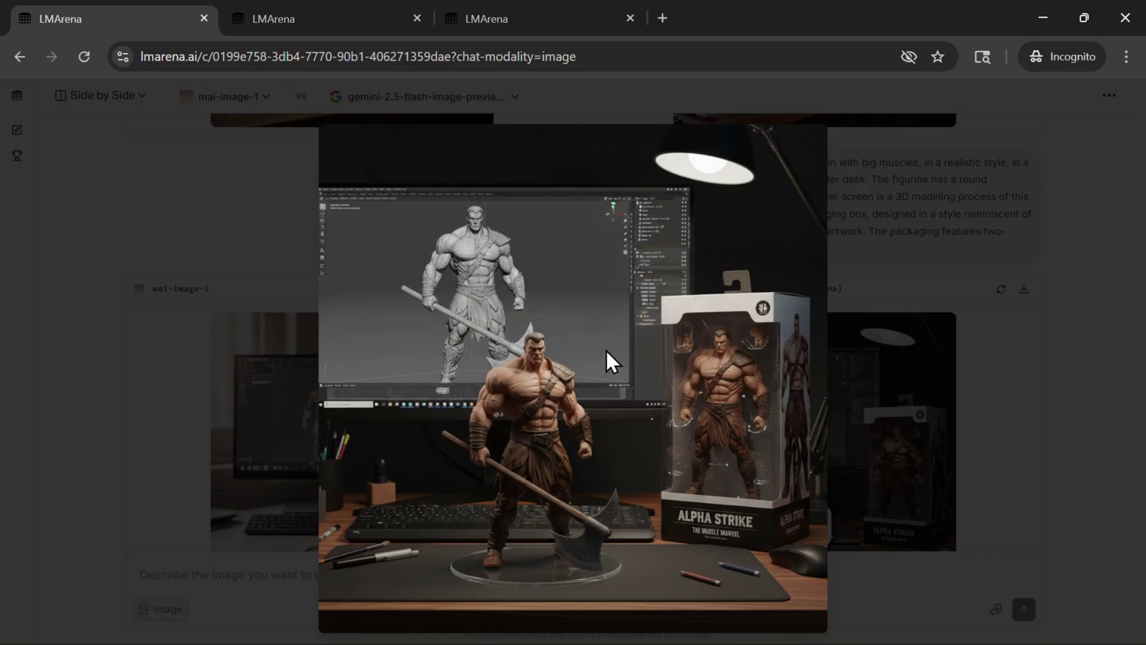
Switch to the second battle and inspect the mai-image-1 smoky-bar beer image enlarged
key(ctrl+Tab)
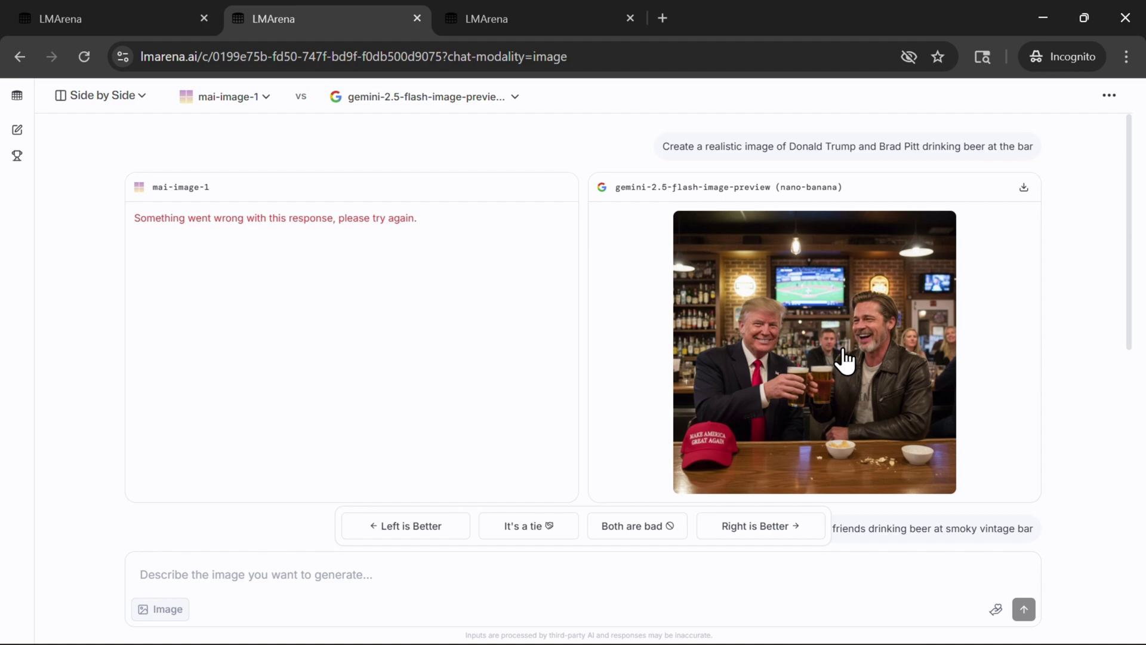
scroll(776, 388, down, 2)
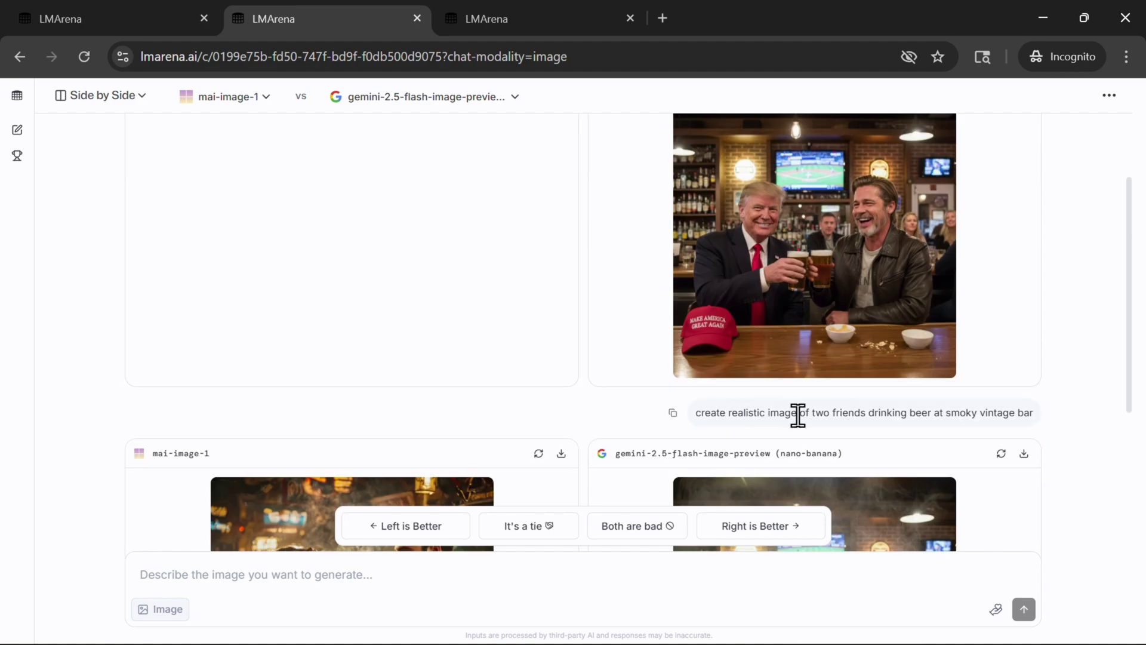
scroll(798, 415, down, 5)
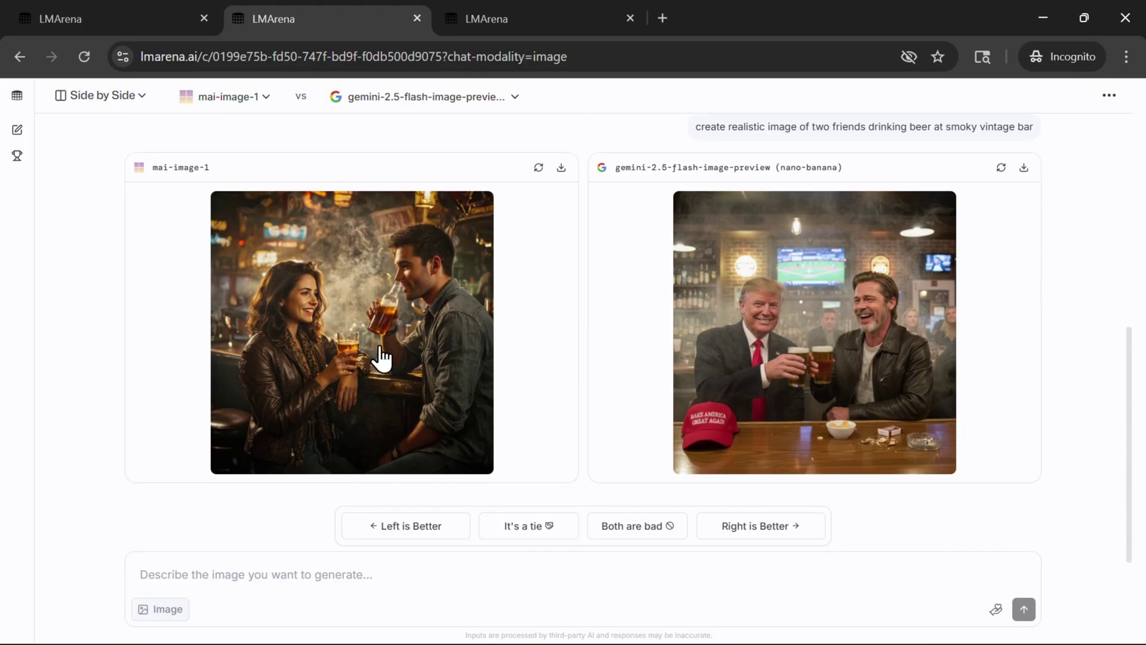
click(381, 357)
scroll(615, 357, up, 5)
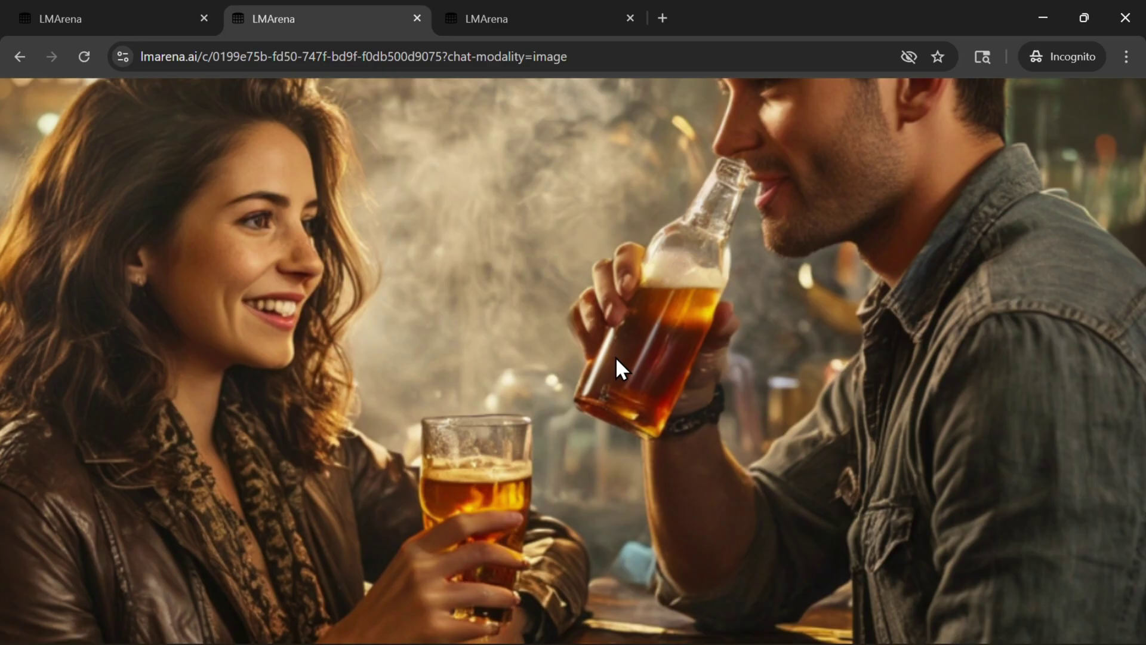
scroll(615, 356, down, 5)
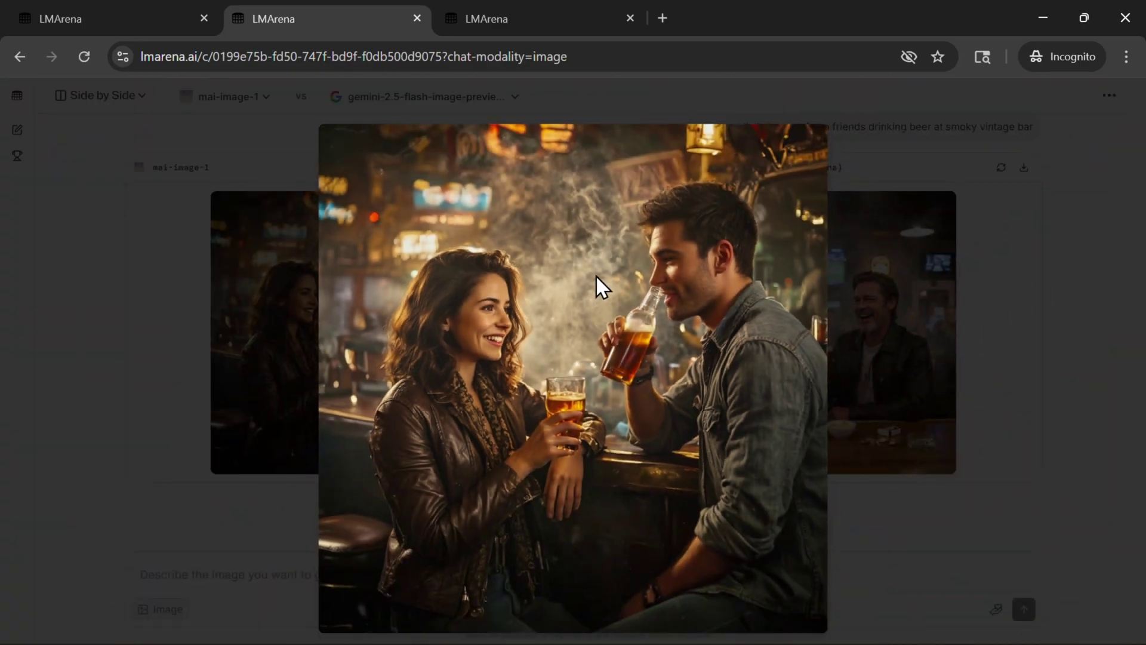
click(596, 275)
Enlarge the Gemini smoky-bar beer image and zoom in and out on it
click(811, 299)
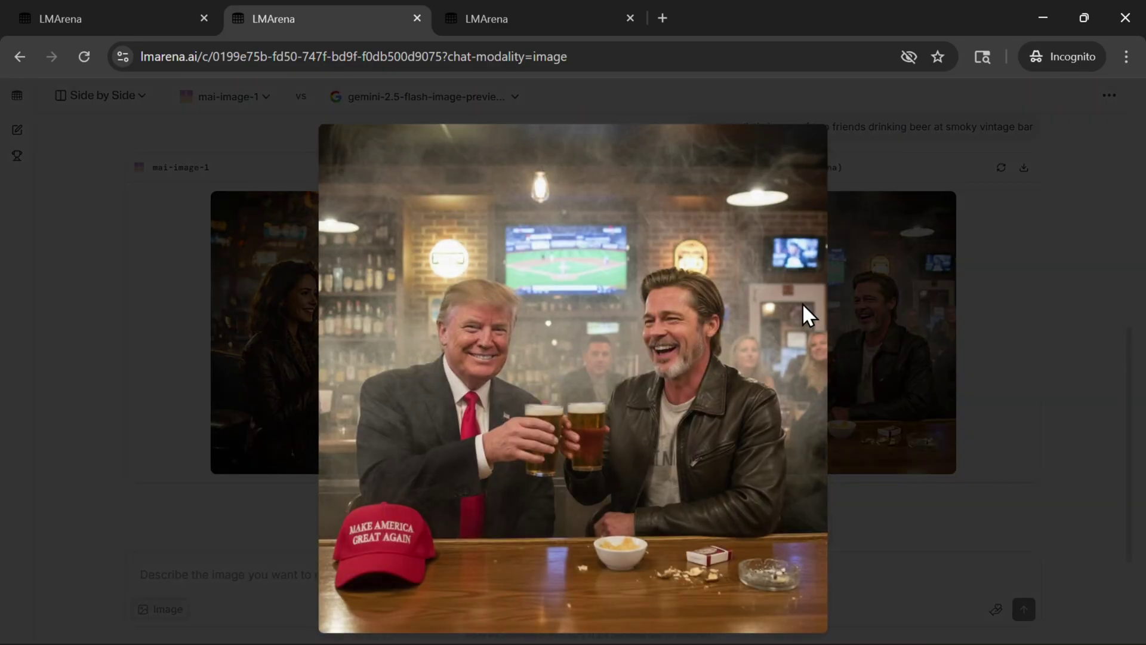
scroll(671, 346, up, 5)
scroll(670, 346, down, 4)
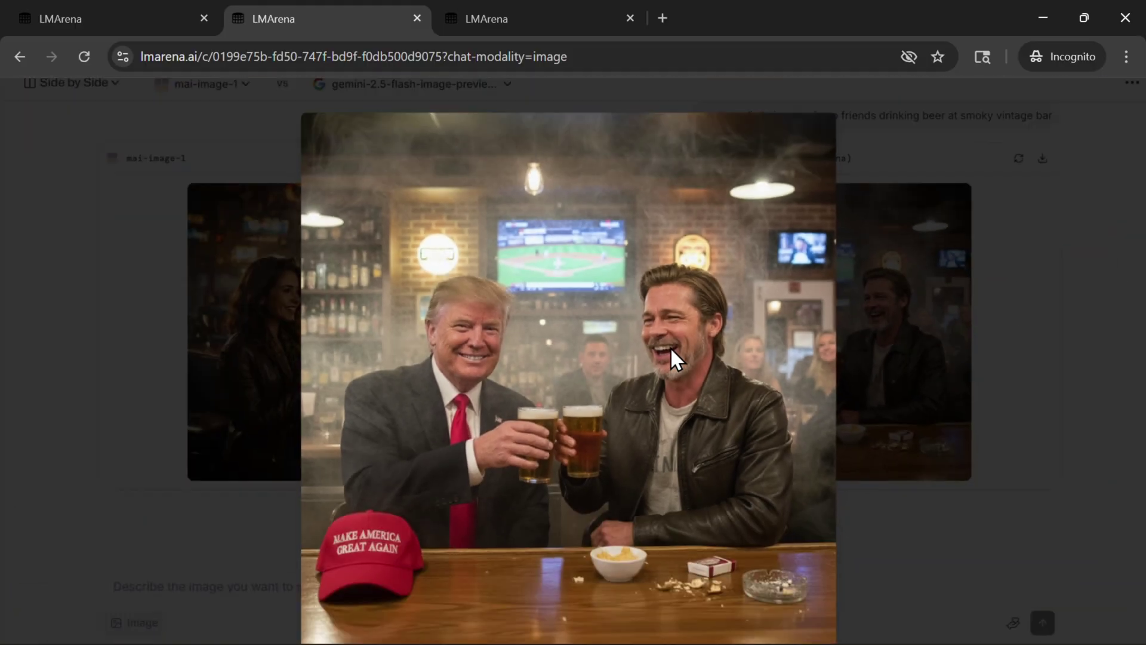
scroll(671, 346, down, 1)
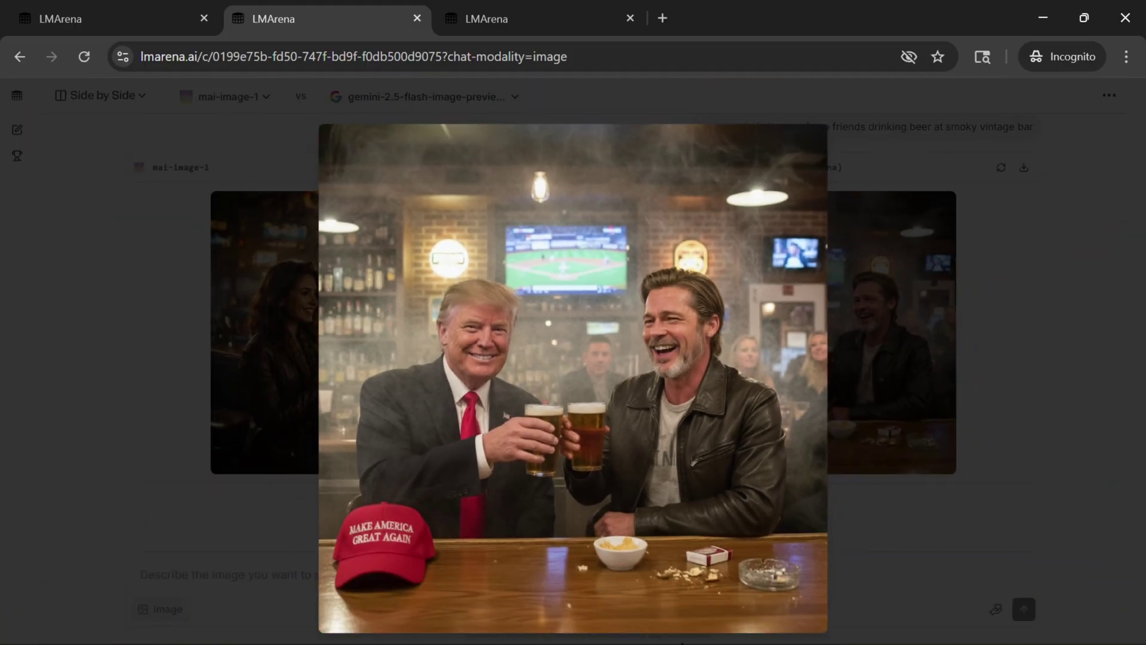
scroll(692, 565, up, 7)
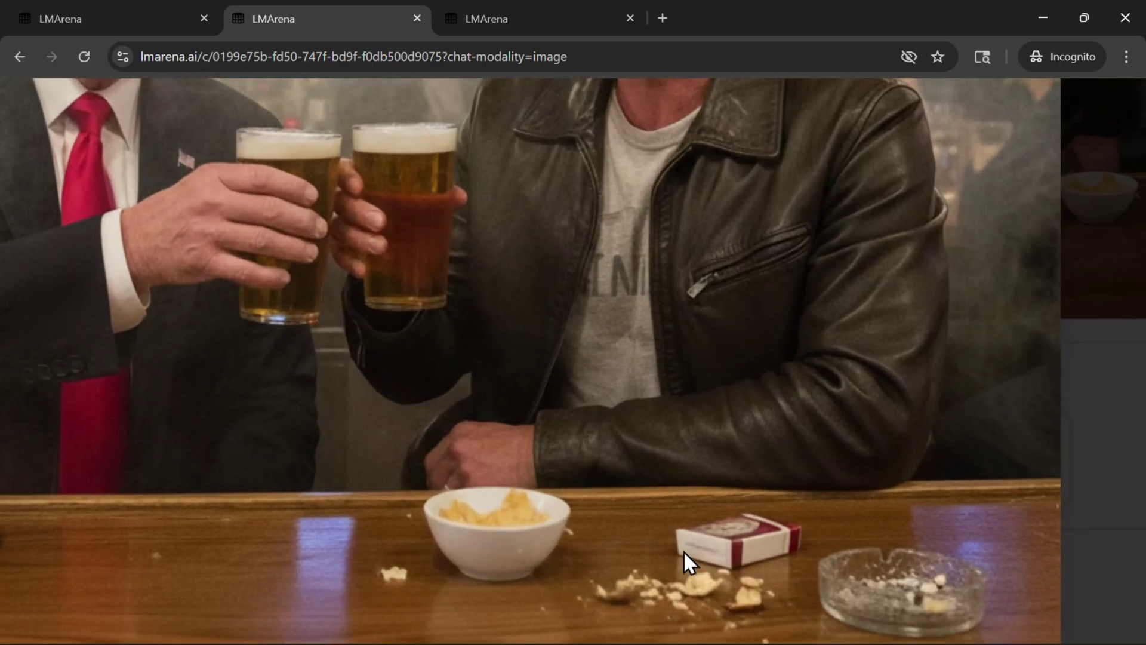
scroll(682, 550, down, 7)
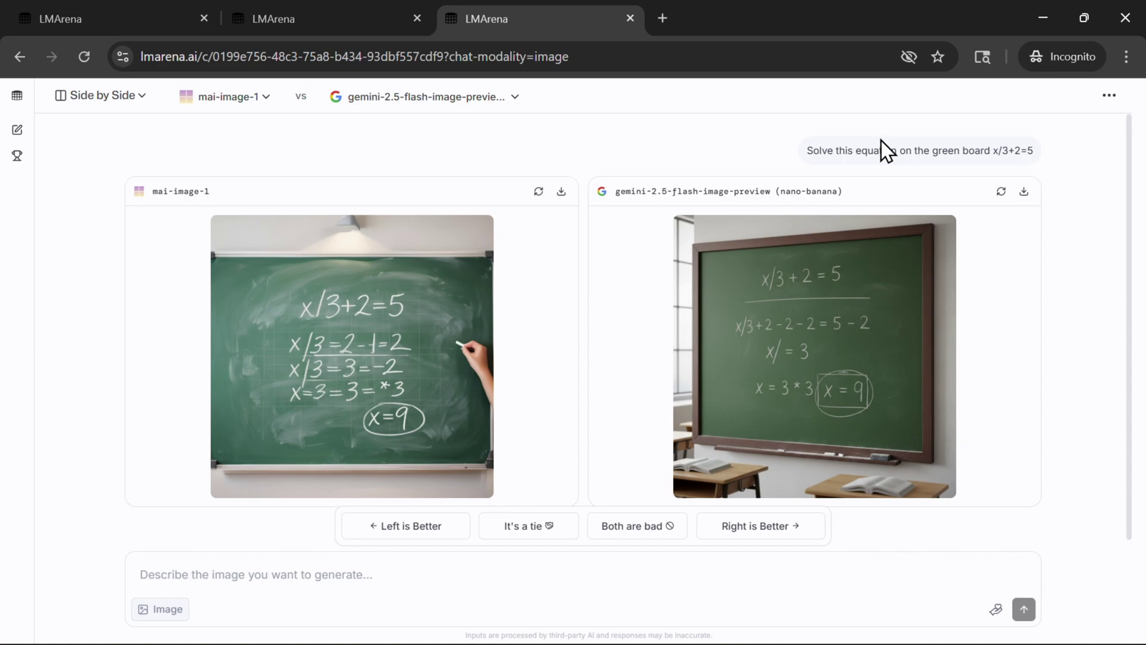
Select the x/3+2=5 prompt, then view the mai-image-1 and Gemini chalkboard solutions enlarged
triple_click(826, 146)
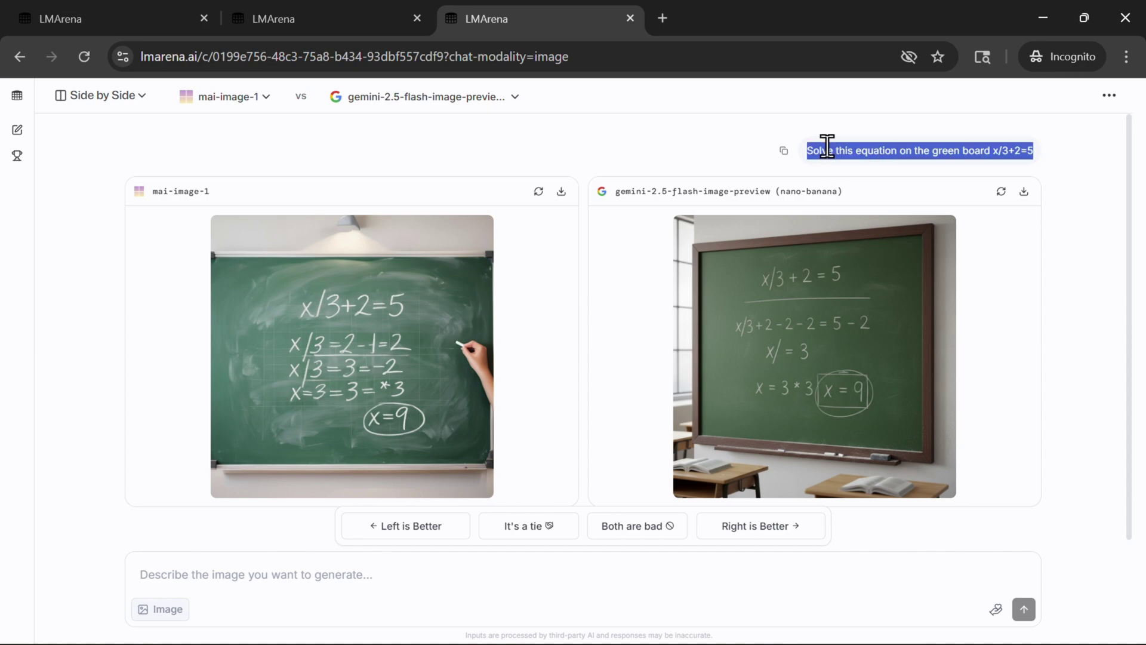
click(976, 147)
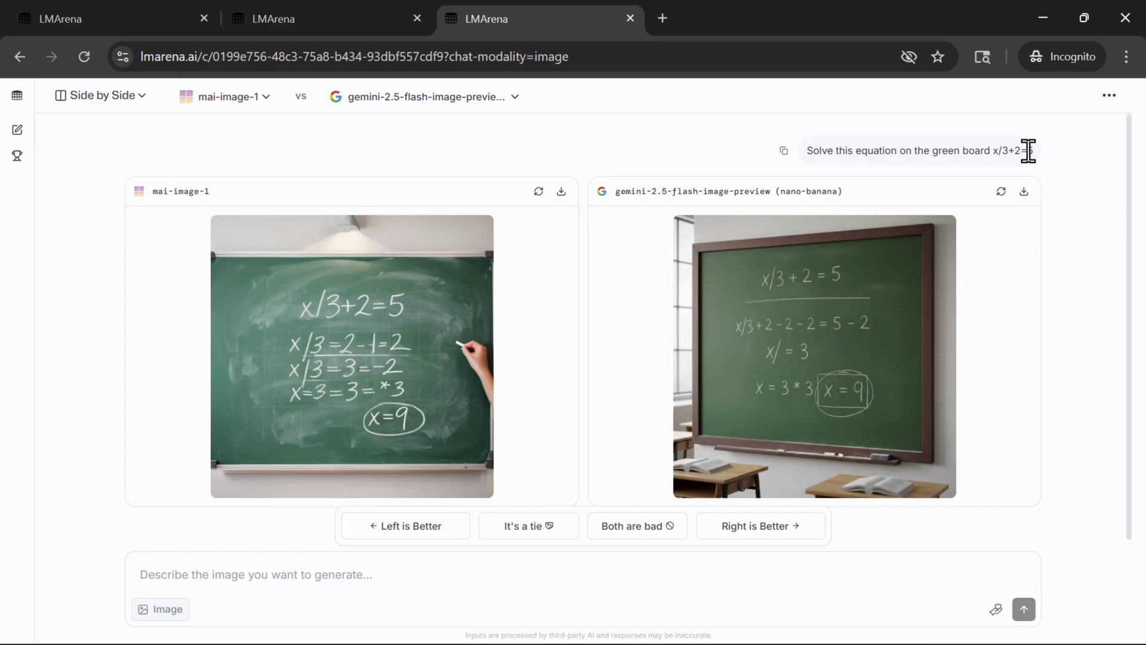
click(375, 346)
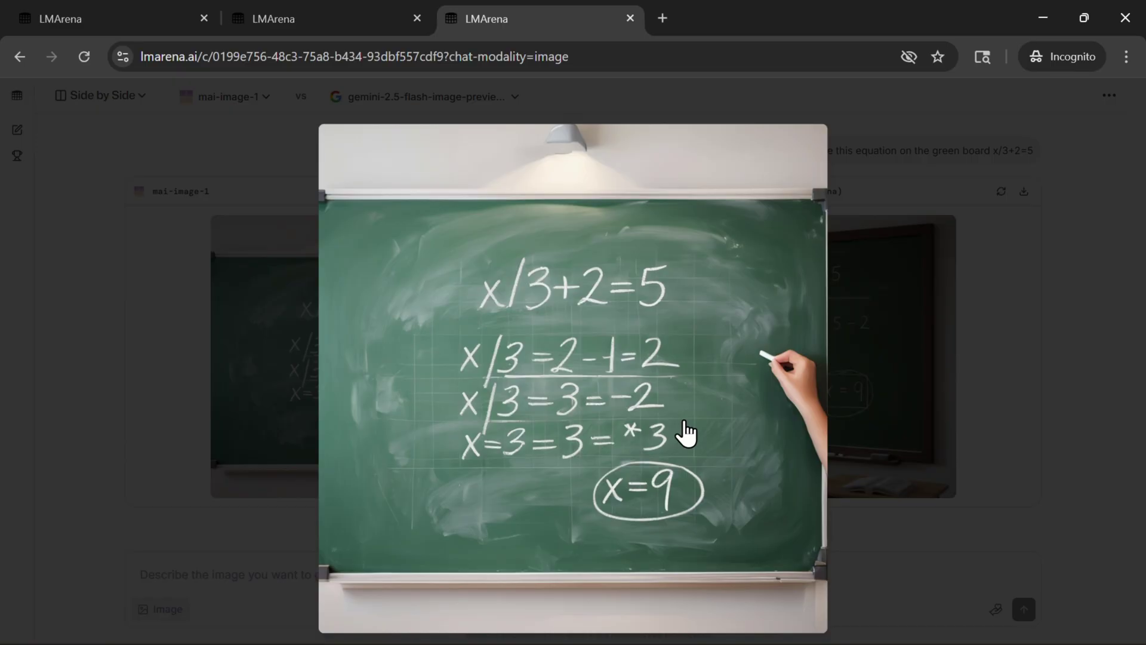
click(686, 433)
click(780, 397)
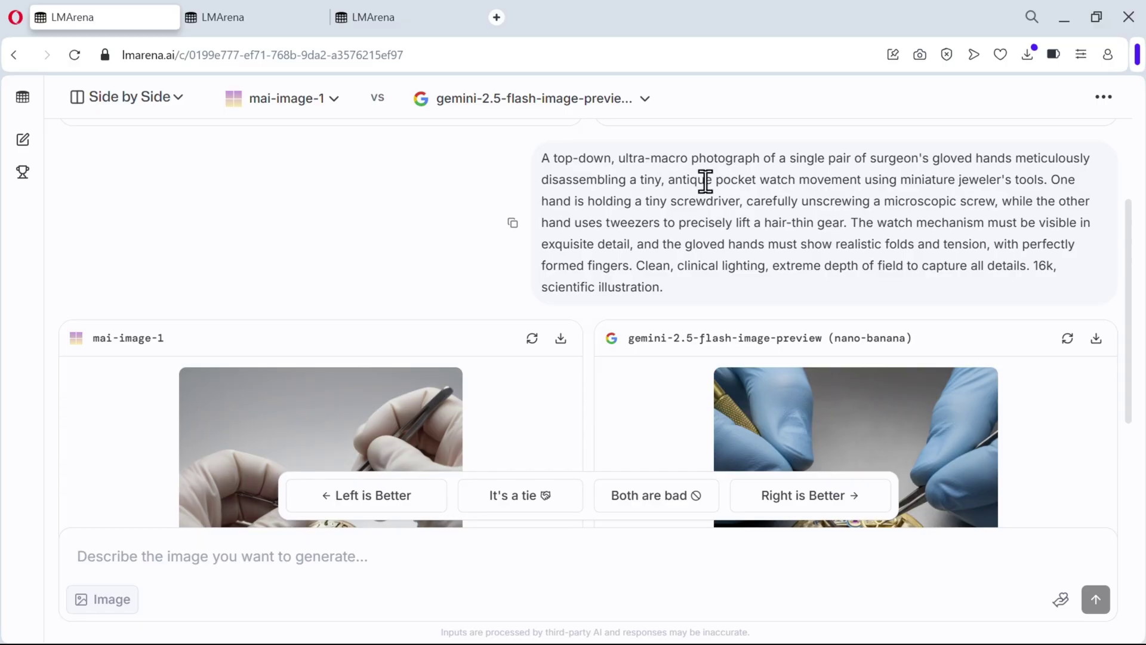
Enlarge the mai-image-1 pocket-watch repair image and zoom in and out on it
scroll(615, 173, down, 2)
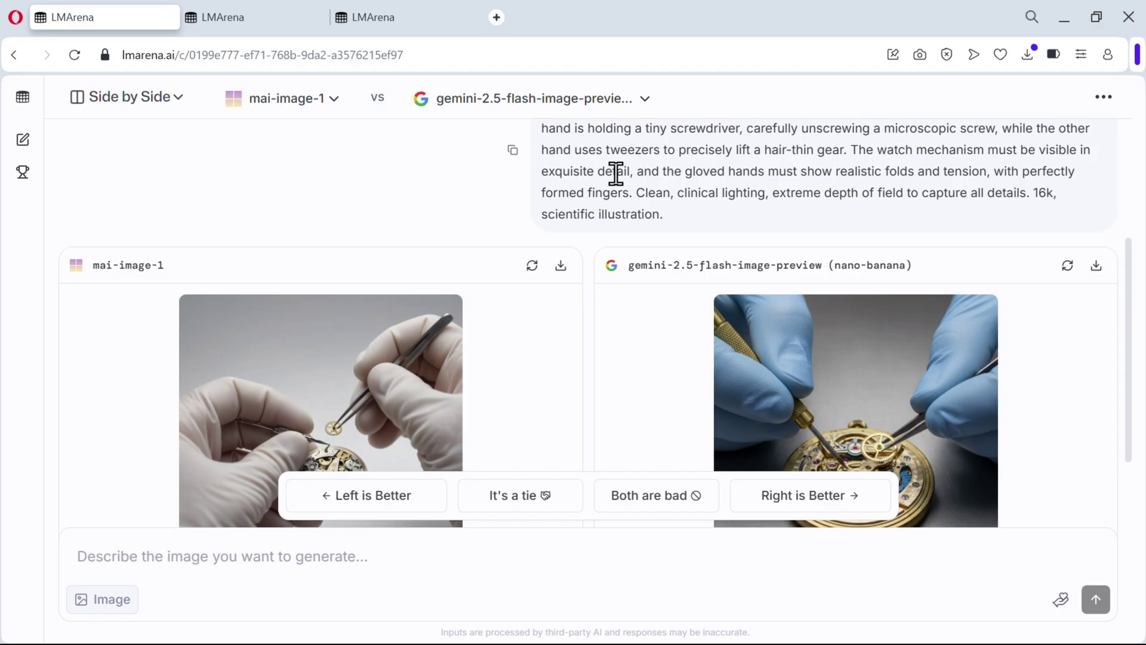
click(371, 351)
scroll(615, 399, up, 5)
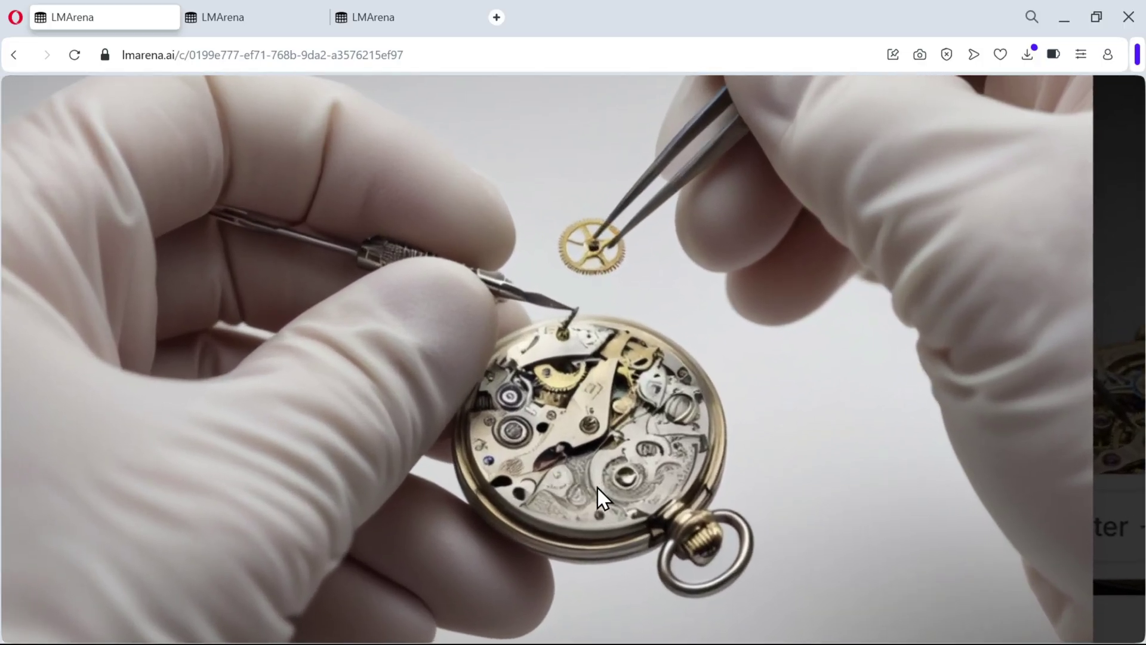
scroll(597, 485, down, 5)
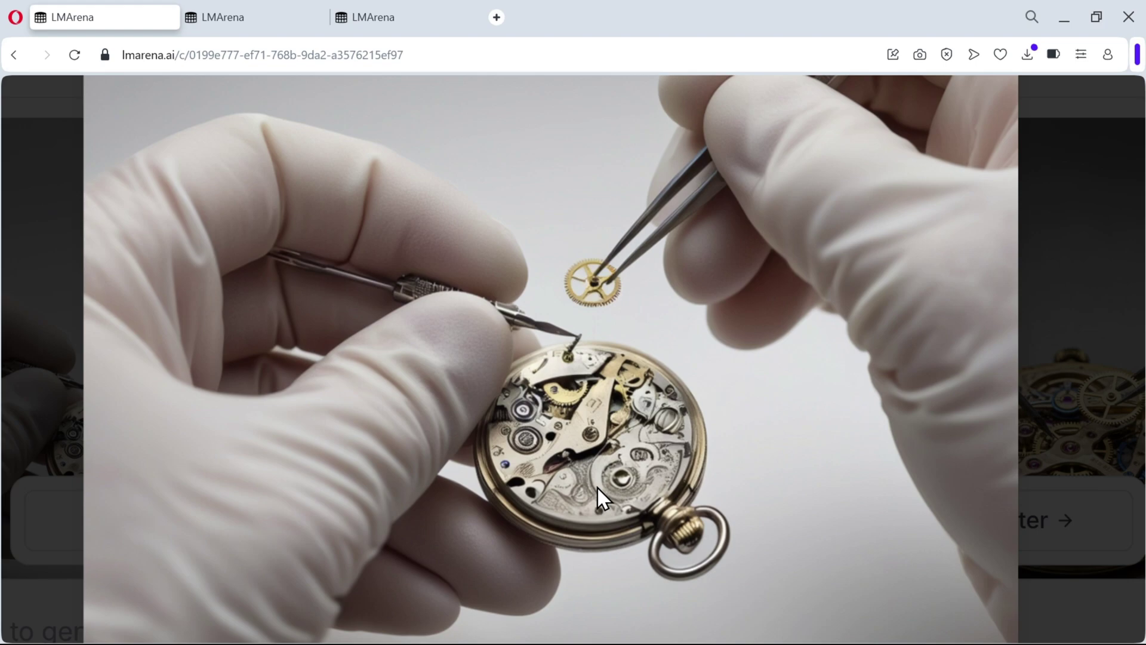
click(667, 499)
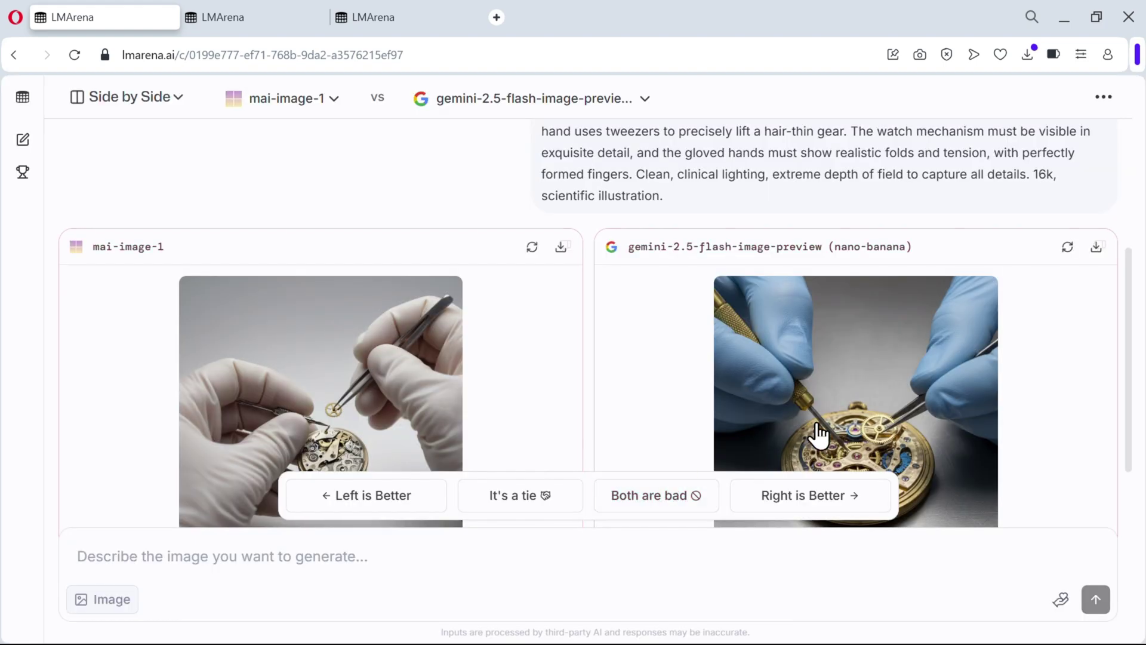
Enlarge and zoom into the Gemini pocket-watch image, then switch to the clay-sculpture battle
click(782, 425)
scroll(561, 439, up, 5)
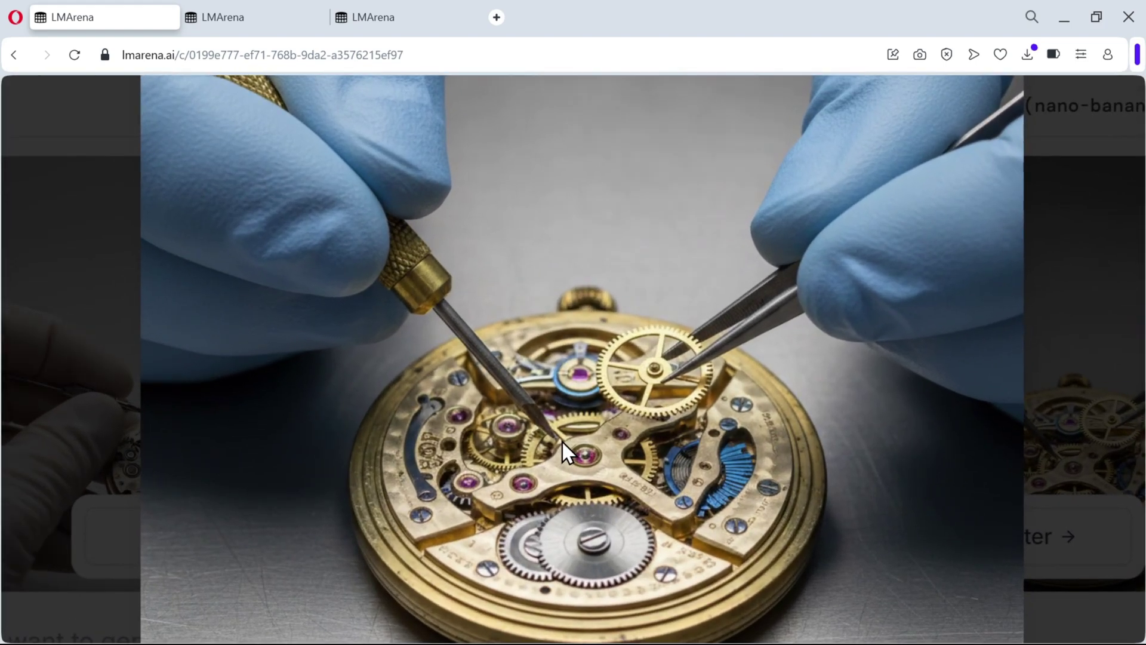
scroll(561, 439, up, 3)
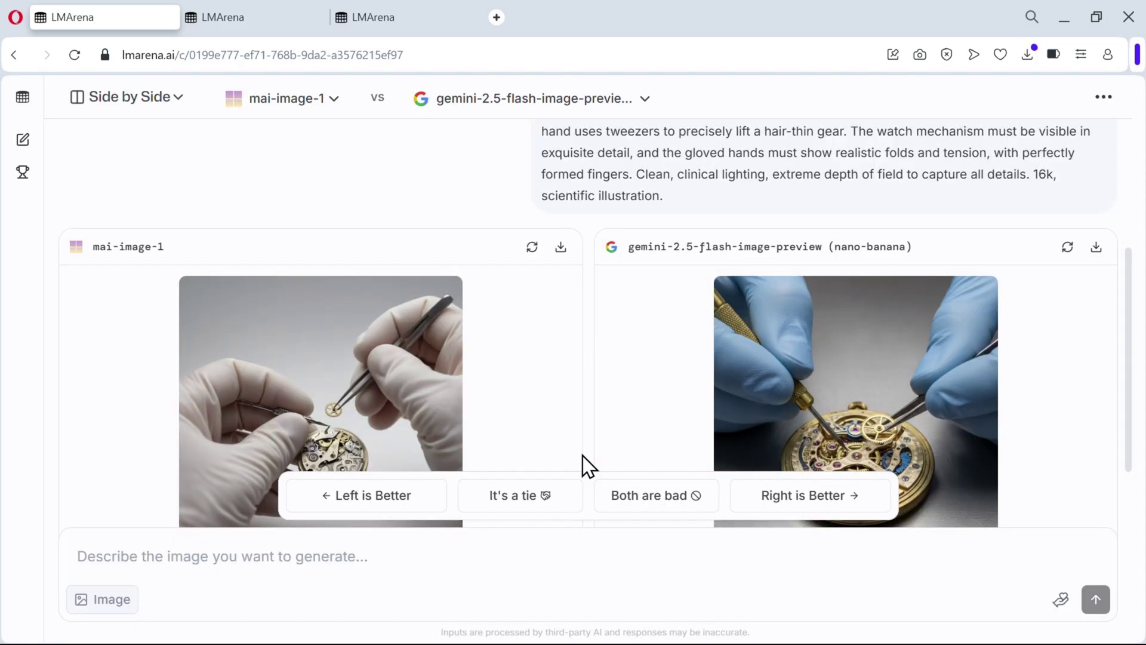
key(ctrl+Tab)
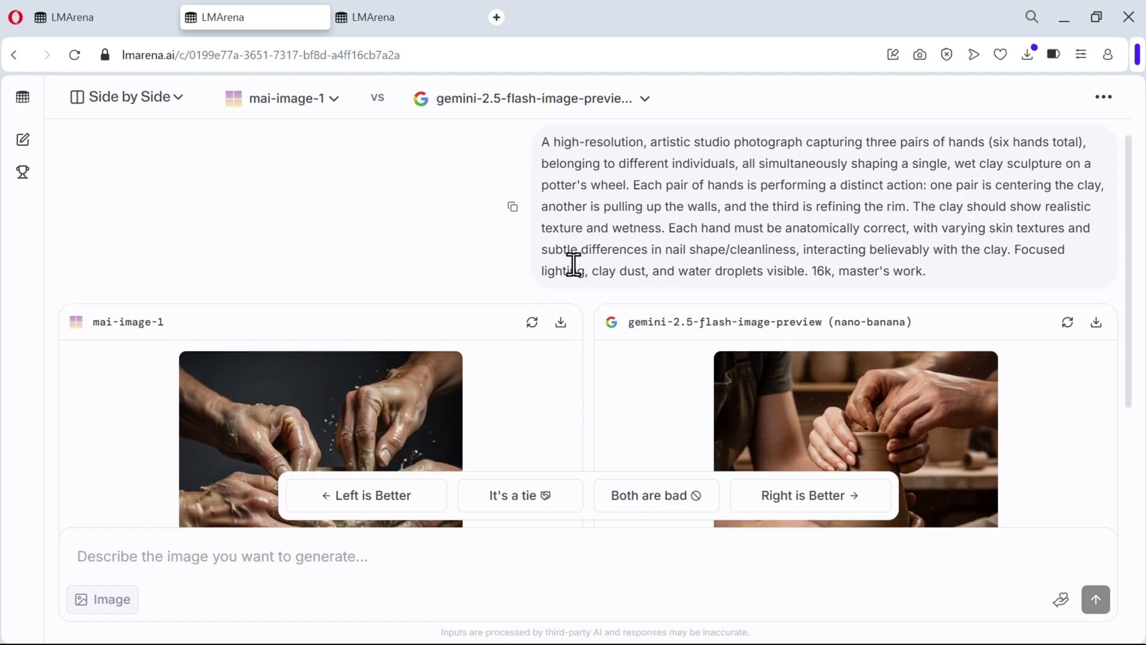
Enlarge the mai-image-1 pottery-hands image, zoom in and out, then close it
scroll(582, 271, down, 1)
scroll(574, 275, down, 2)
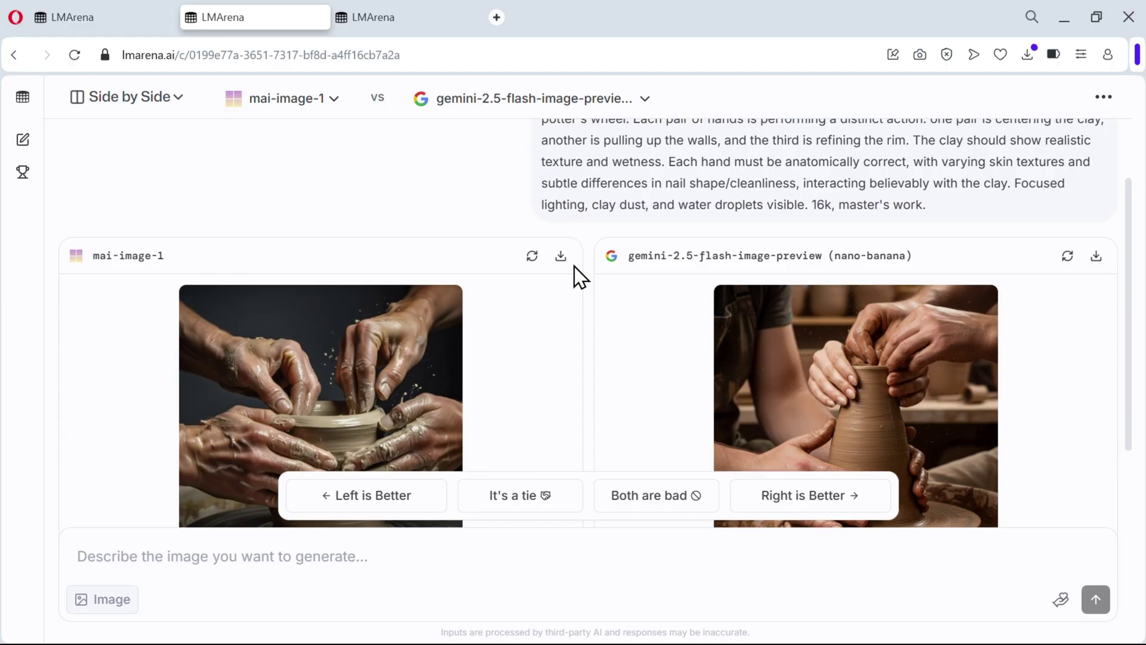
click(356, 366)
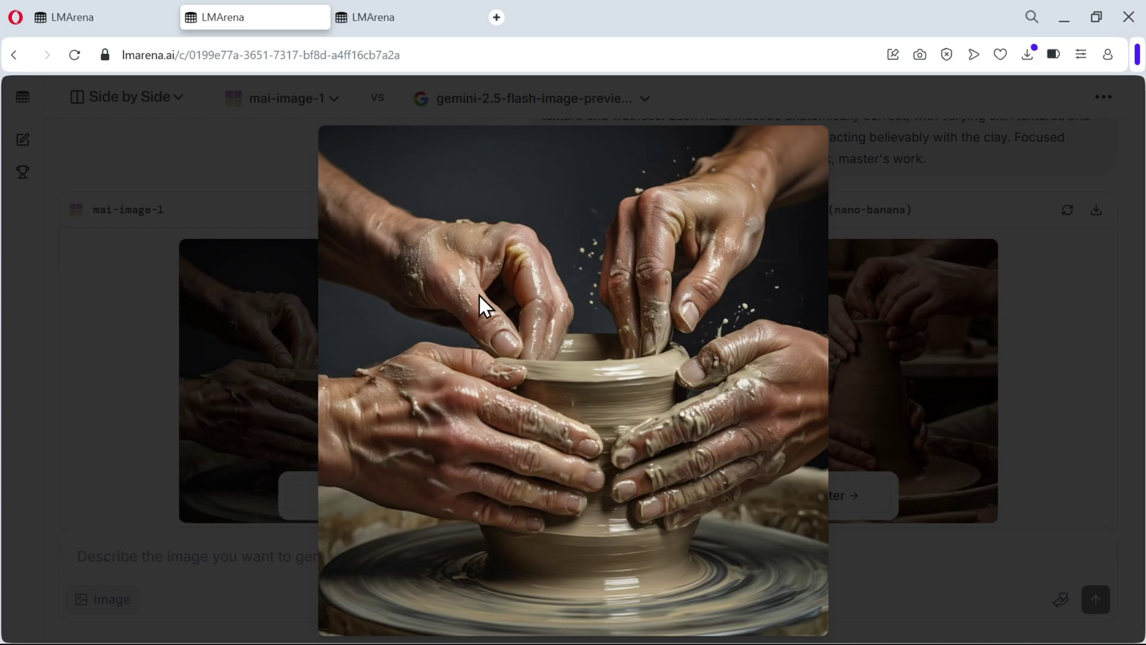
scroll(582, 439, up, 3)
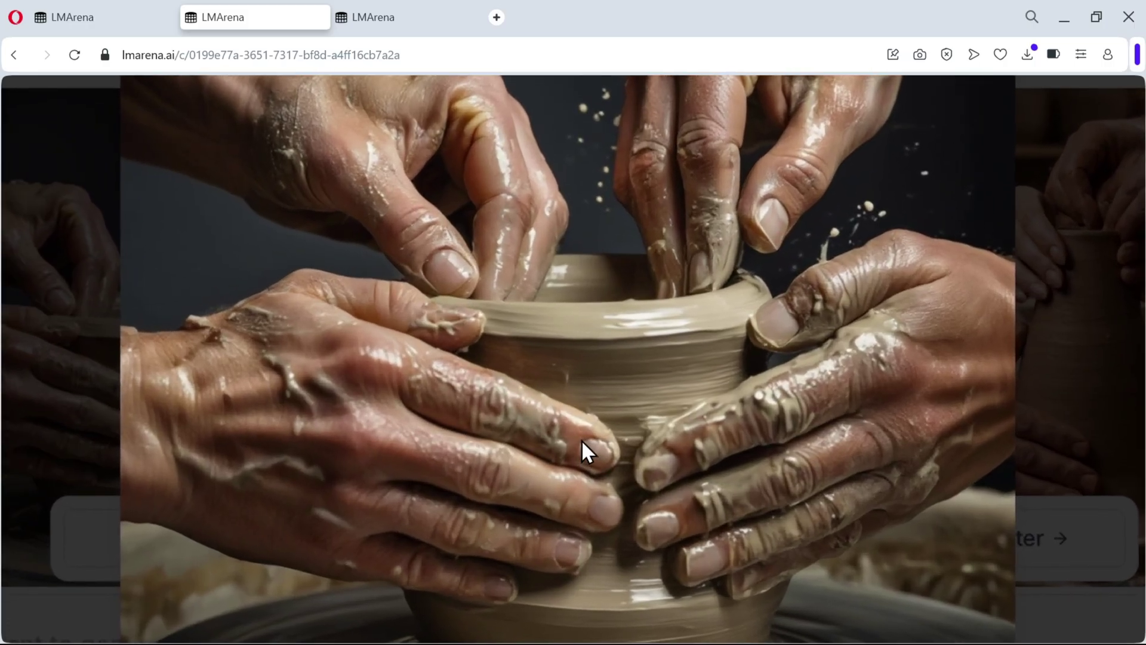
scroll(581, 440, down, 3)
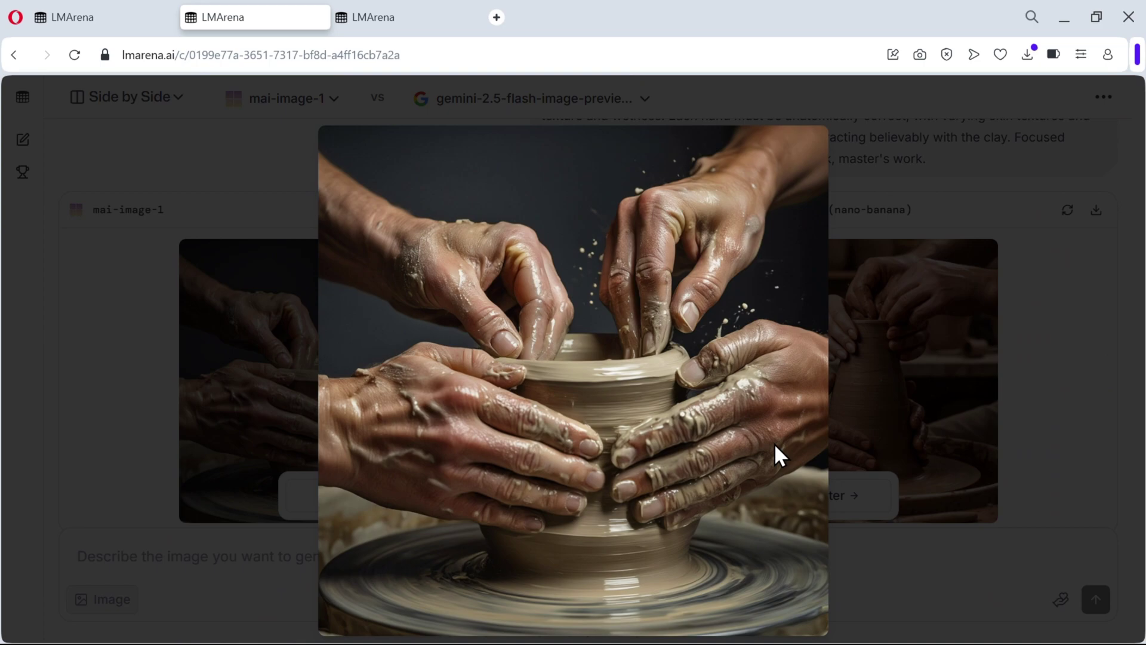
click(867, 399)
Inspect the Gemini pottery-hands image enlarged, then switch to the angry-man portrait battle
click(867, 399)
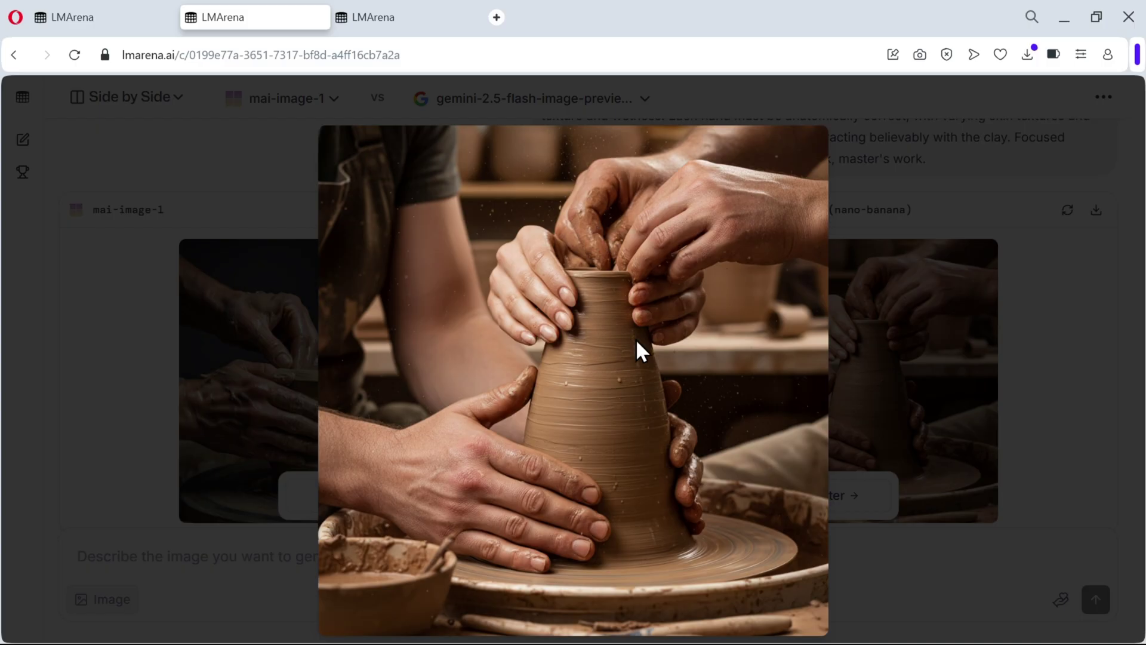
scroll(636, 338, up, 5)
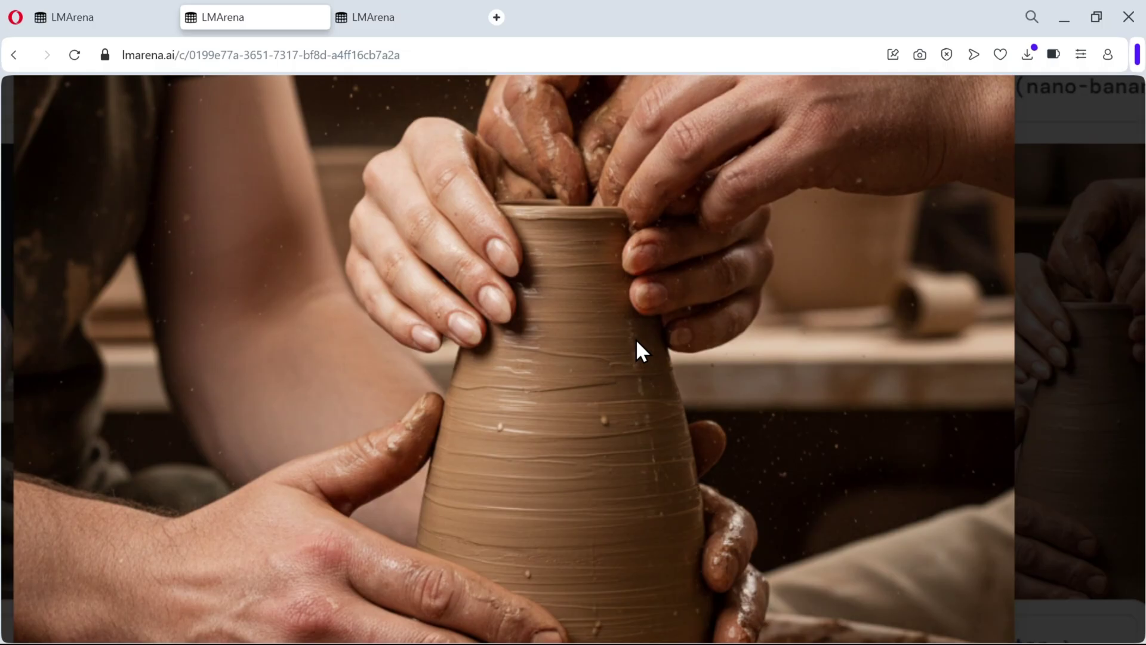
scroll(636, 338, down, 5)
scroll(636, 338, up, 5)
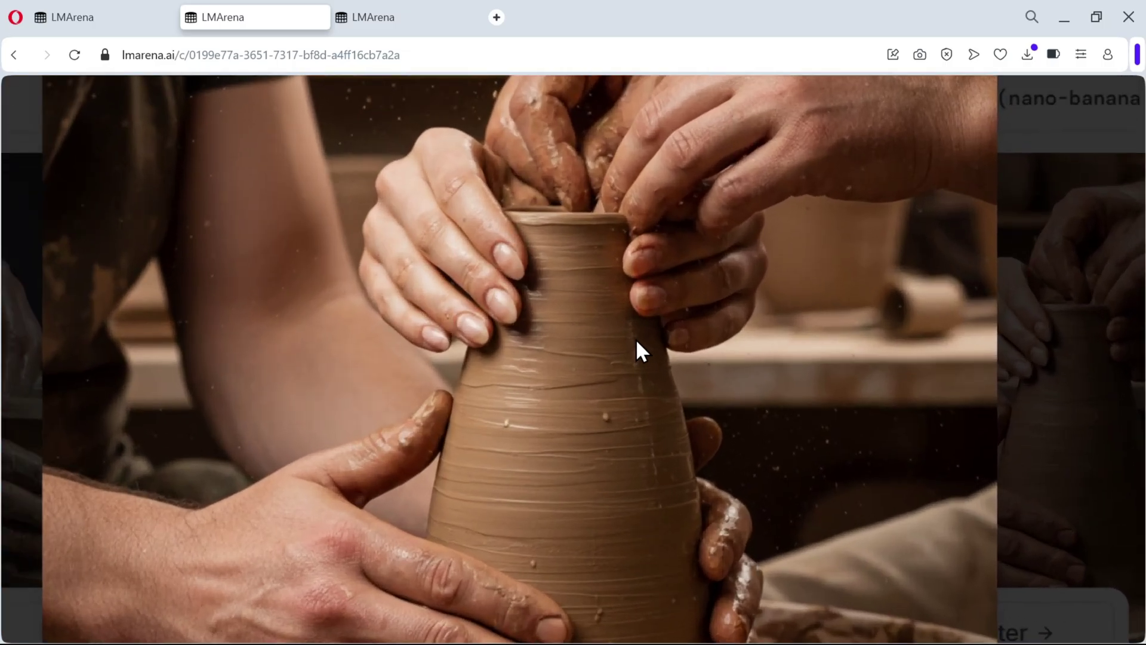
scroll(635, 339, down, 5)
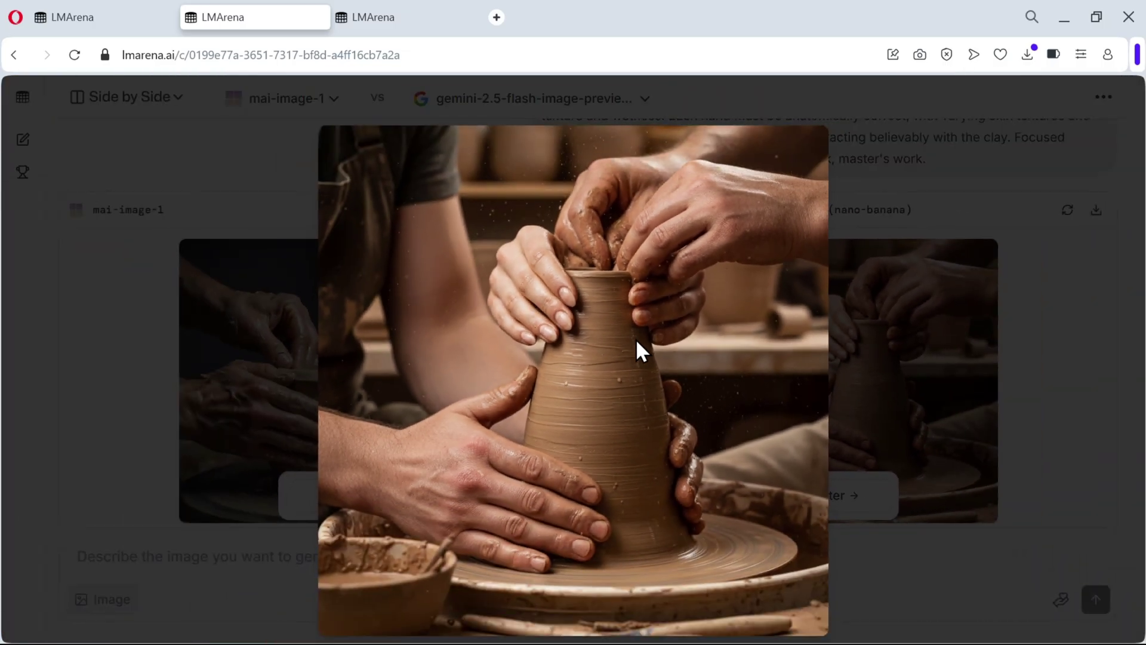
click(711, 375)
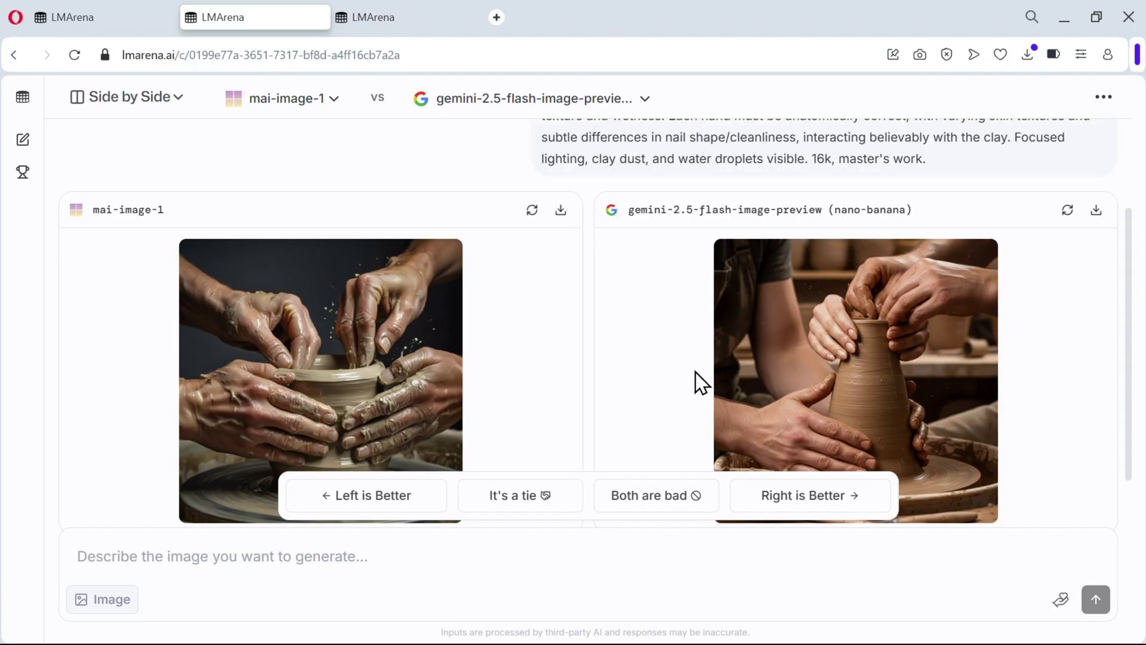
key(ctrl+Tab)
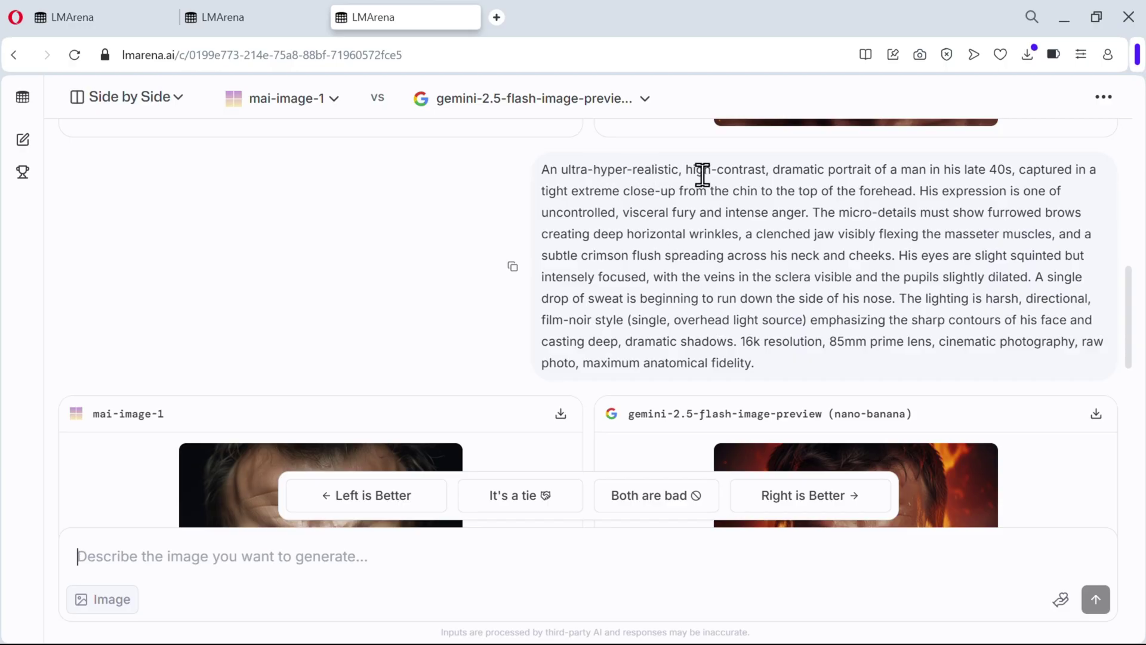
View the mai-image-1 angry-man portrait and the Gemini fiery portrait enlarged
scroll(679, 278, down, 2)
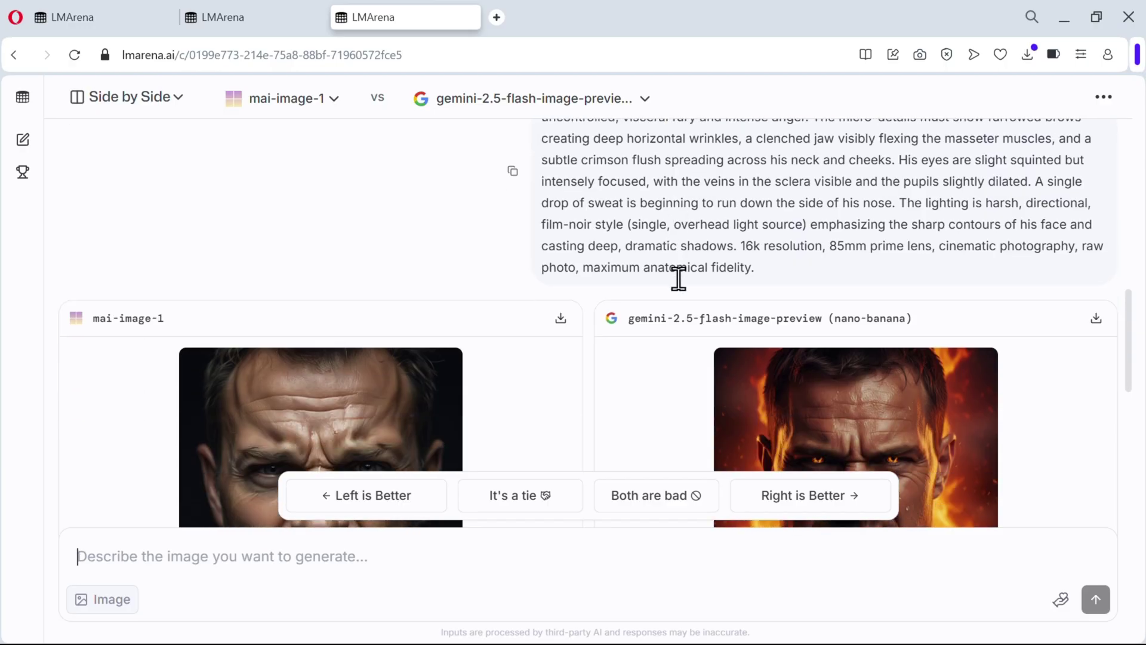
scroll(678, 277, down, 4)
click(337, 287)
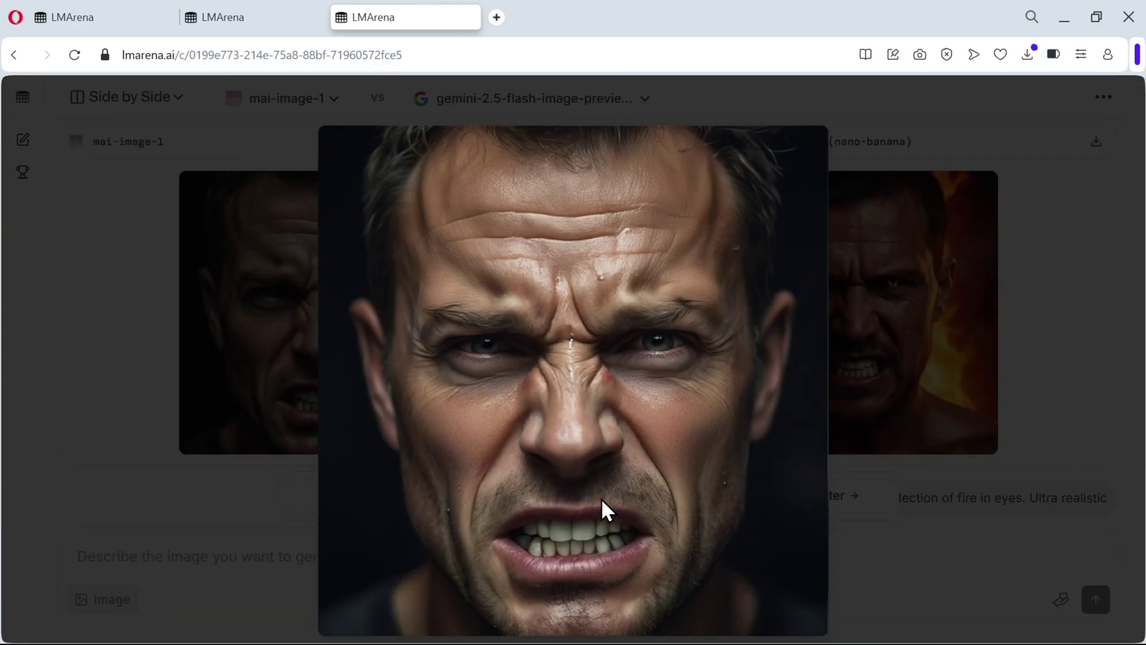
click(812, 335)
click(838, 296)
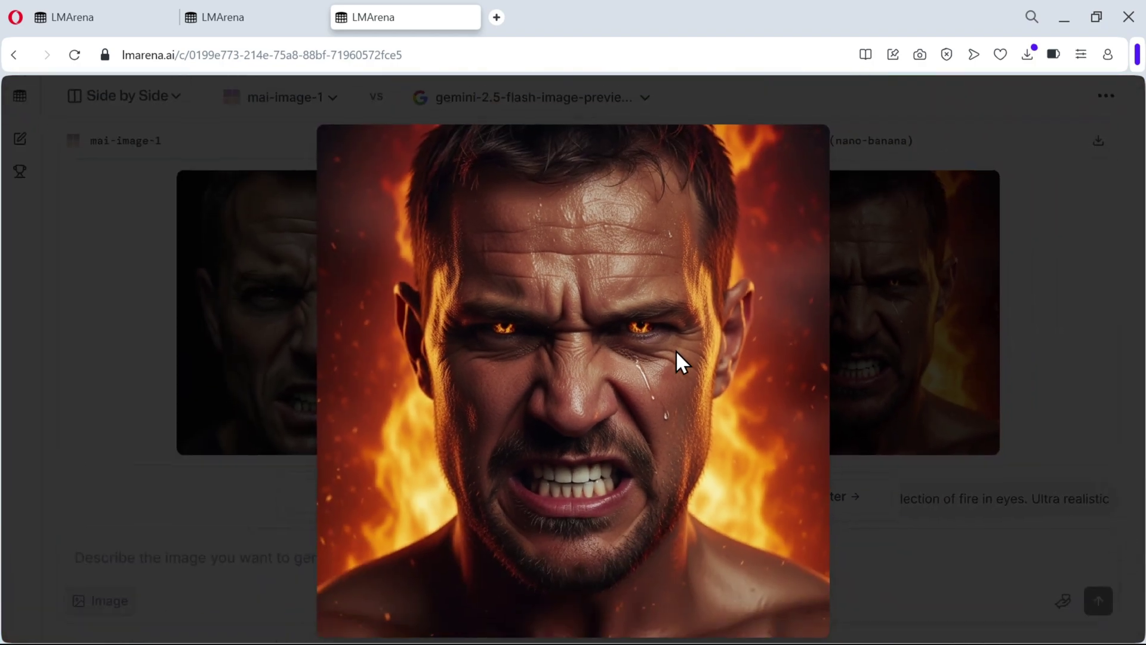
click(677, 352)
Scroll to the warrior pair and zoom into the mai-image-1 warrior's face enlarged
scroll(673, 358, down, 6)
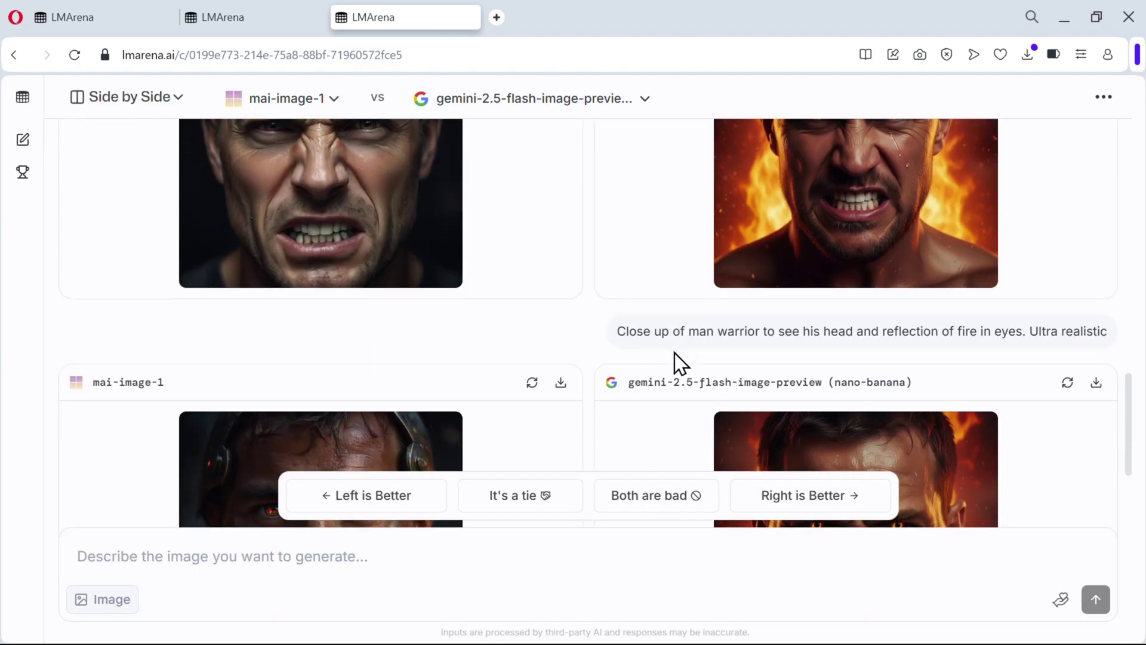
scroll(575, 322, up, 2)
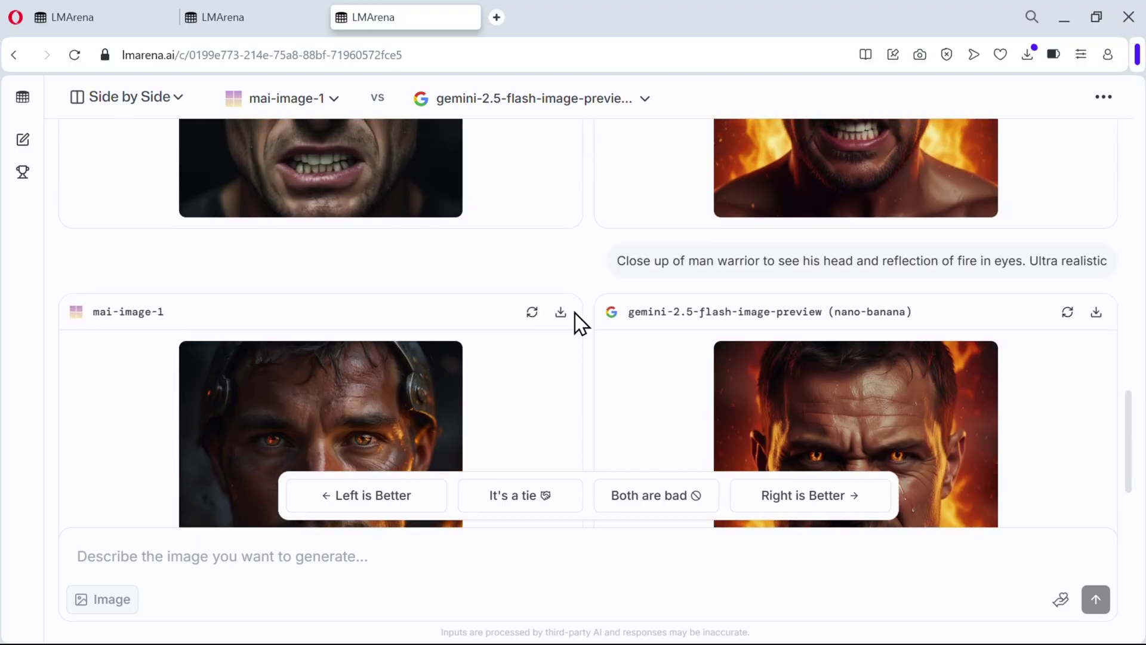
scroll(576, 323, down, 1)
click(373, 353)
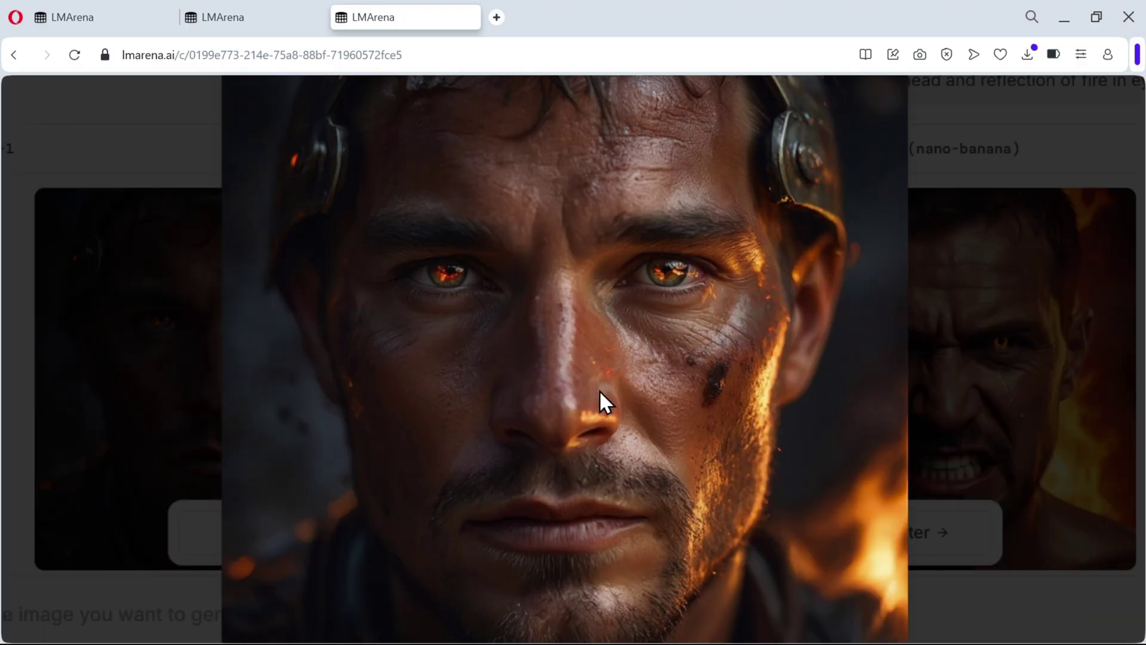
click(599, 390)
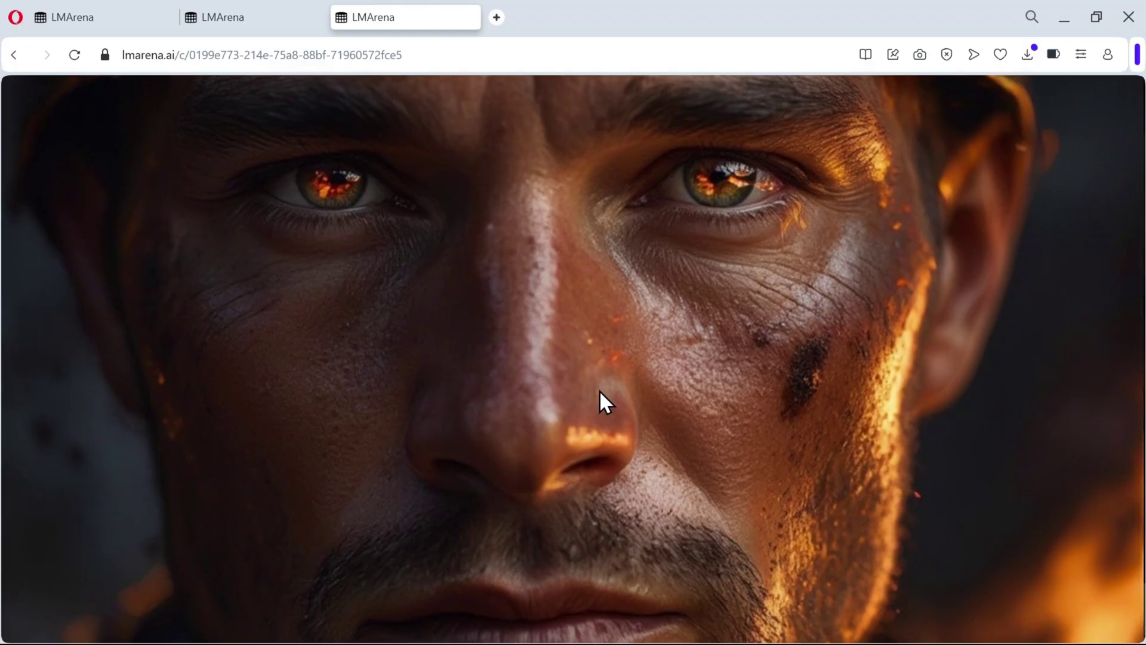
click(599, 389)
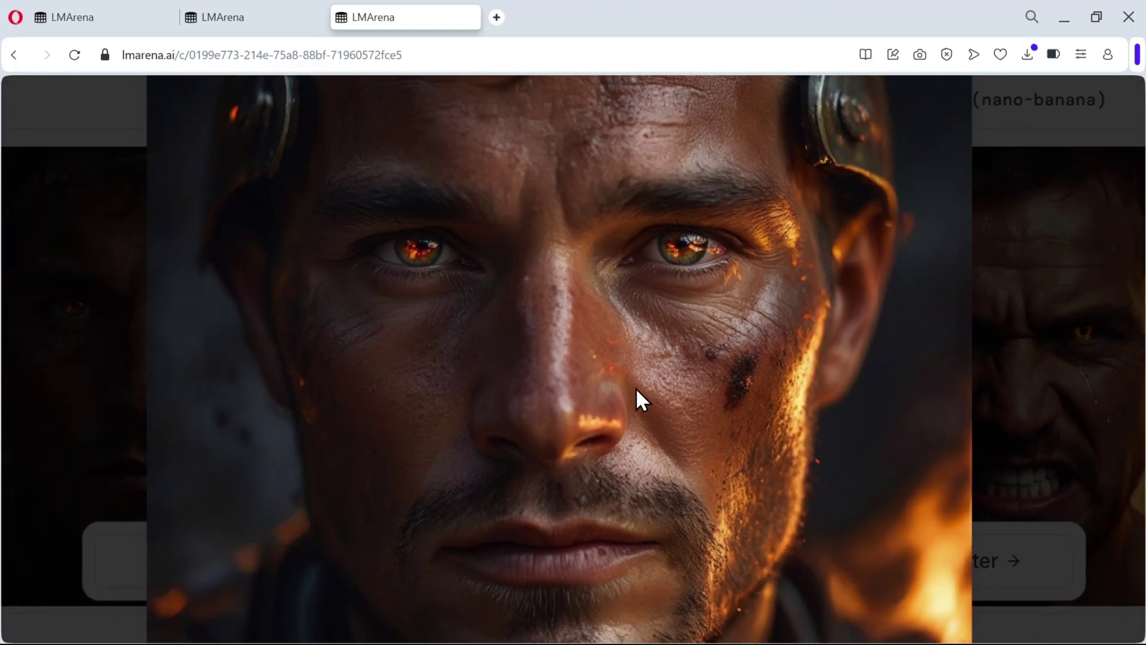
key(Escape)
Enlarge the Gemini fire-eyed warrior portrait and zoom in and out on its face
click(843, 410)
click(571, 381)
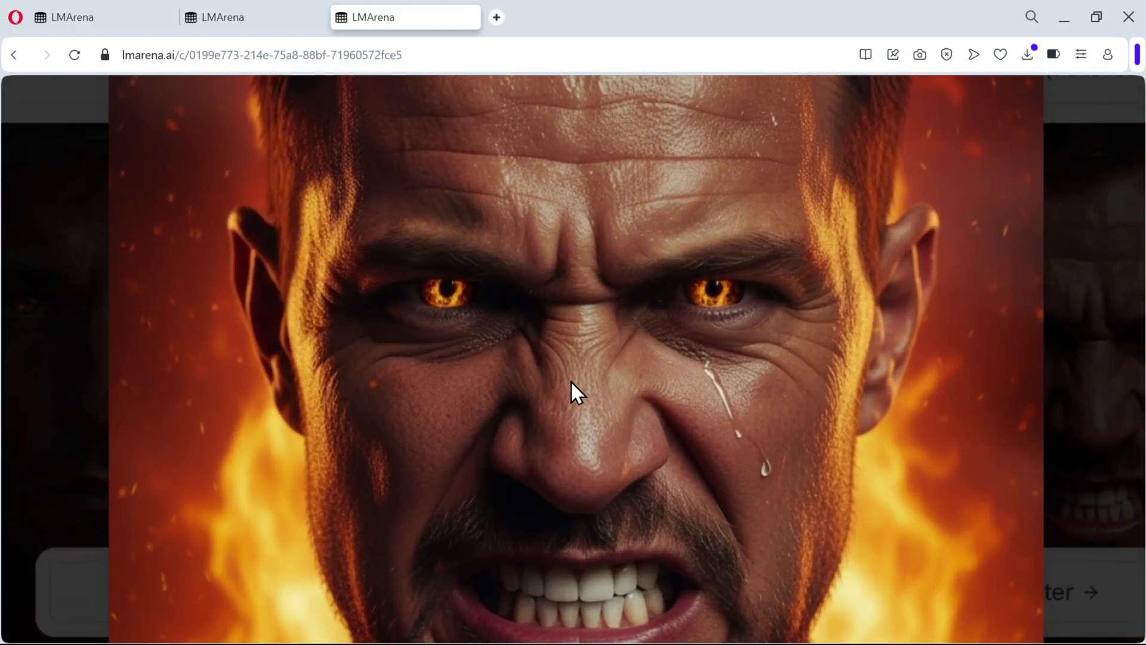
click(571, 381)
key(Escape)
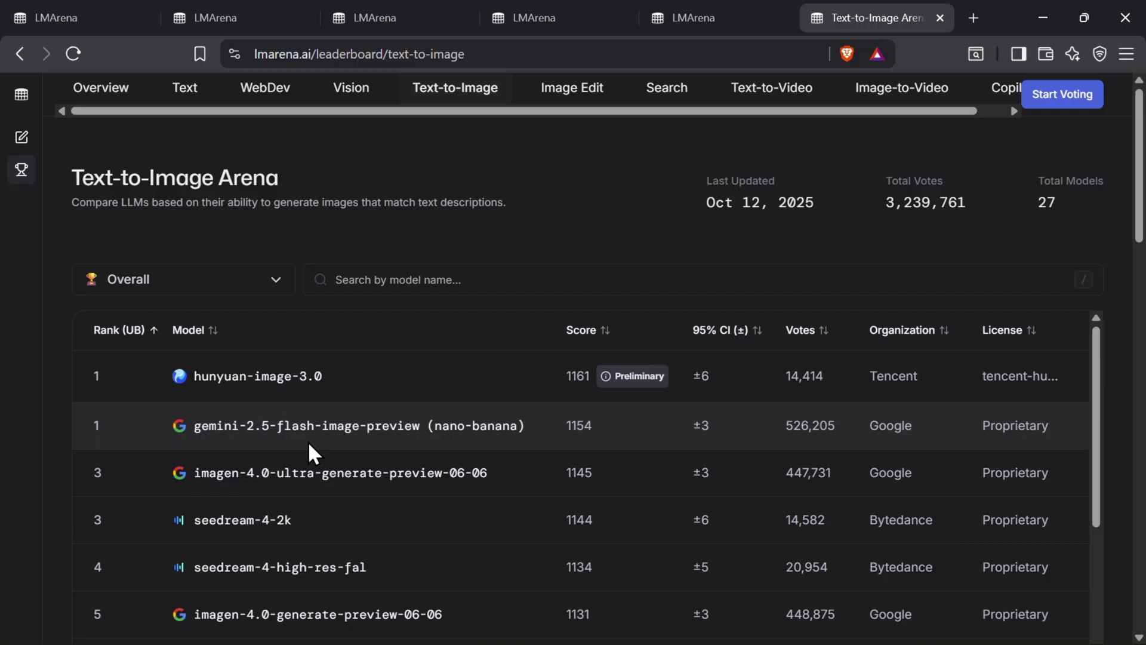
Scroll the Text-to-Image leaderboard to mai-image-1 in 9th place, then return to the wine-glass battle
scroll(308, 442, down, 4)
scroll(317, 396, down, 2)
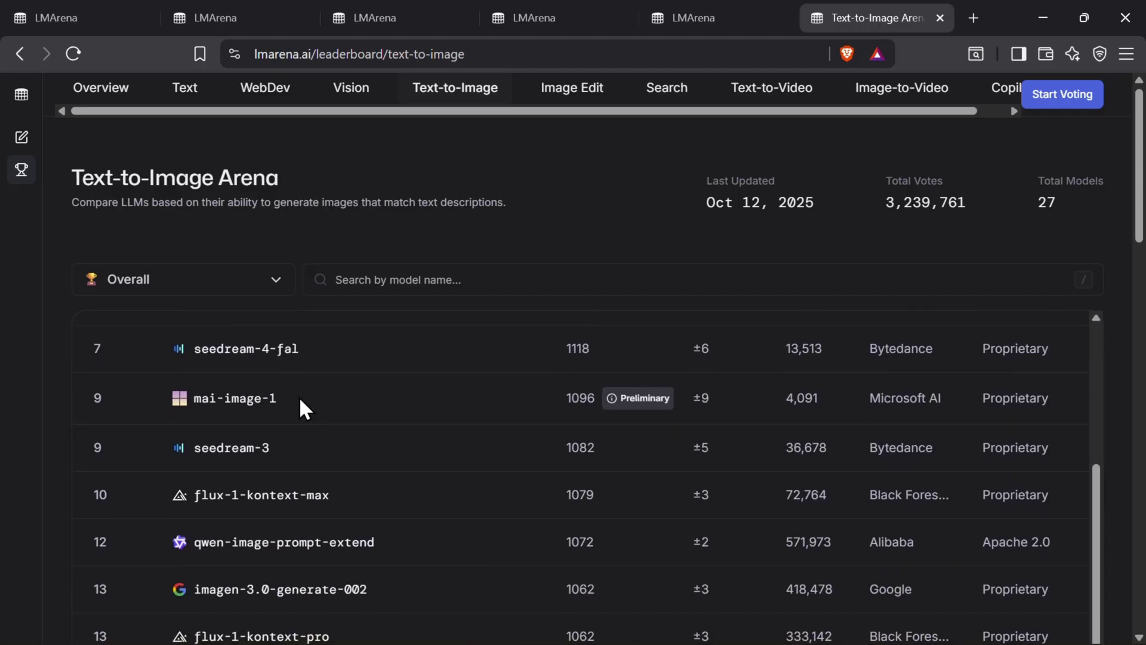
scroll(415, 567, up, 6)
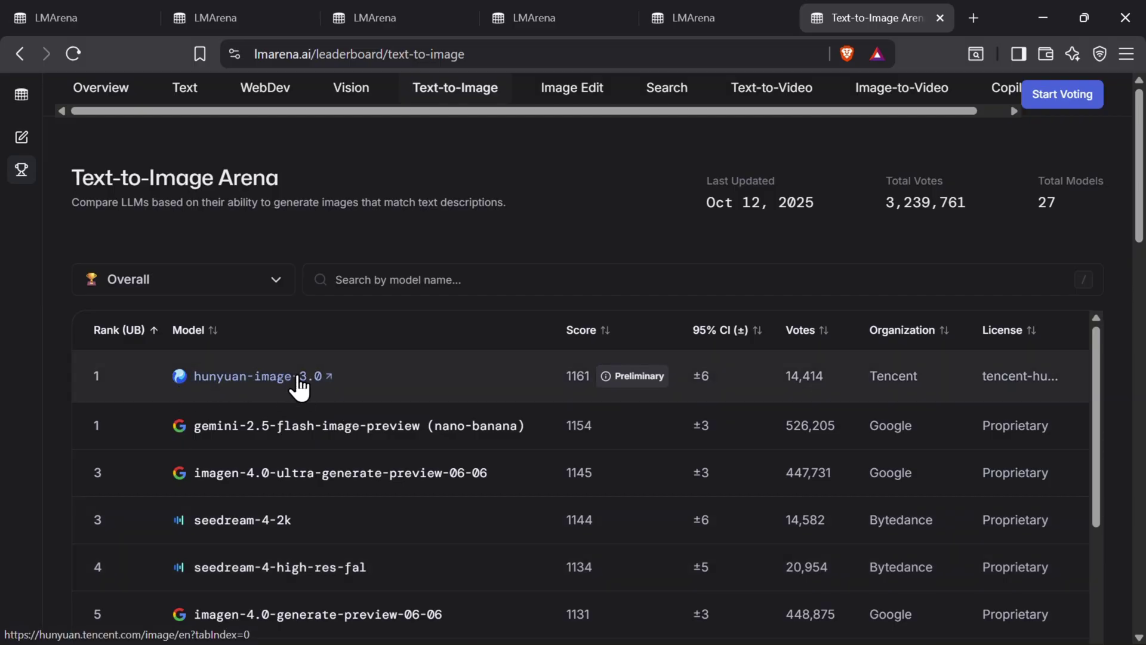
key(ctrl+Tab)
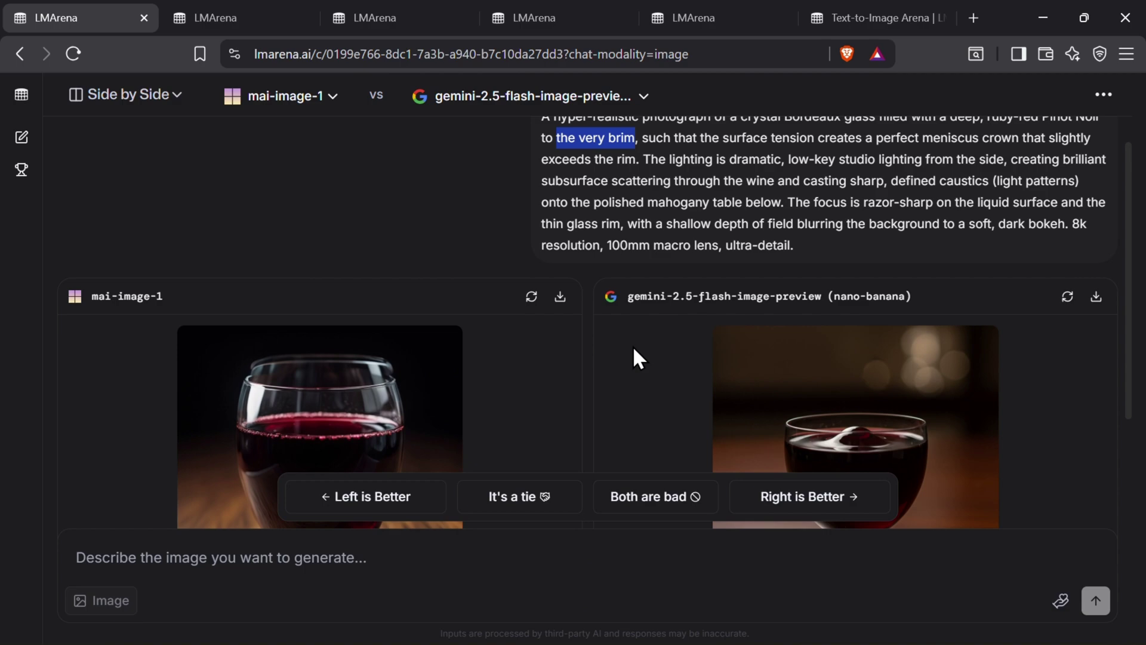
Move from the Bordeaux wine battle to the guitar battle and enlarge mai-image-1's elderly-couple image
scroll(634, 348, down, 3)
scroll(578, 271, up, 4)
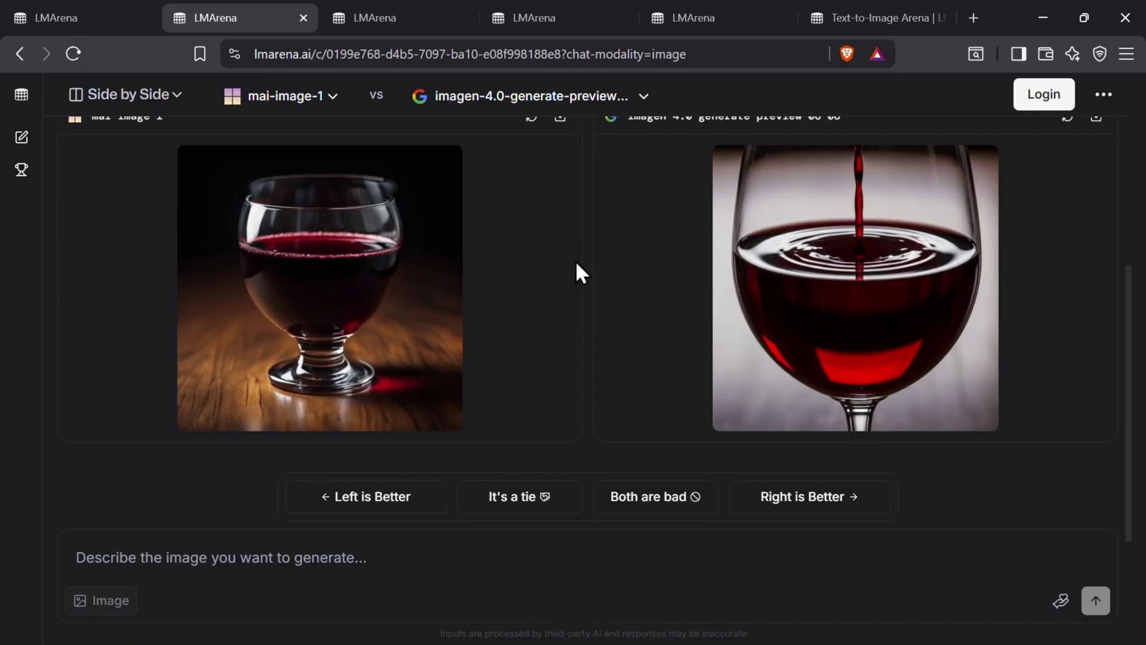
scroll(577, 264, up, 4)
key(ctrl+Tab)
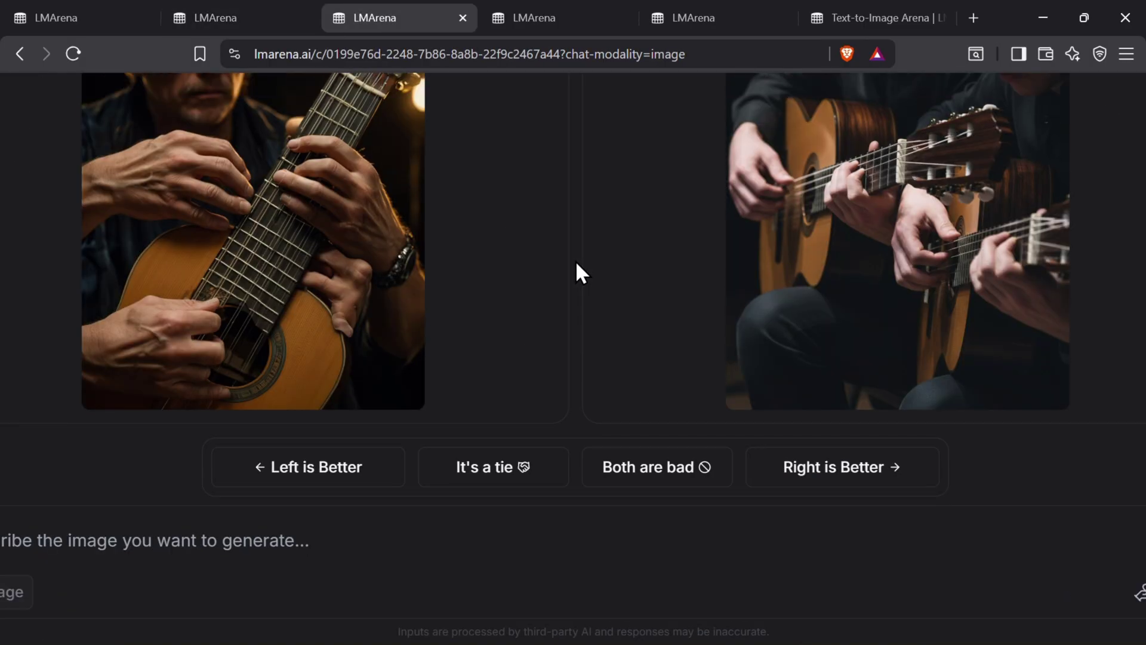
scroll(577, 262, up, 15)
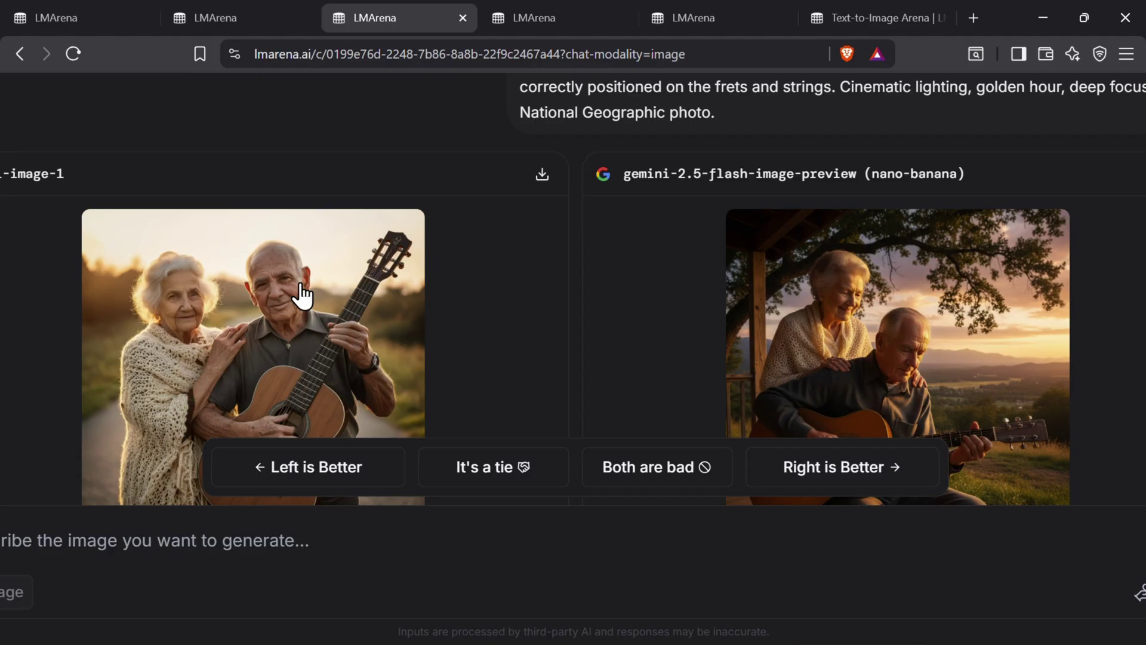
click(302, 293)
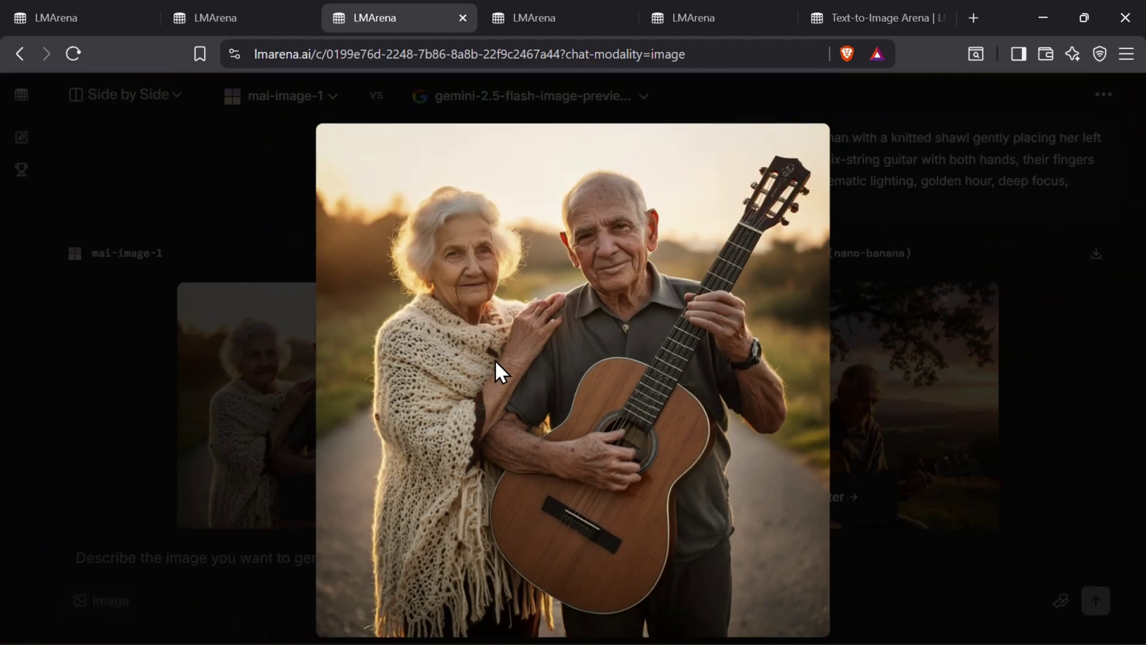